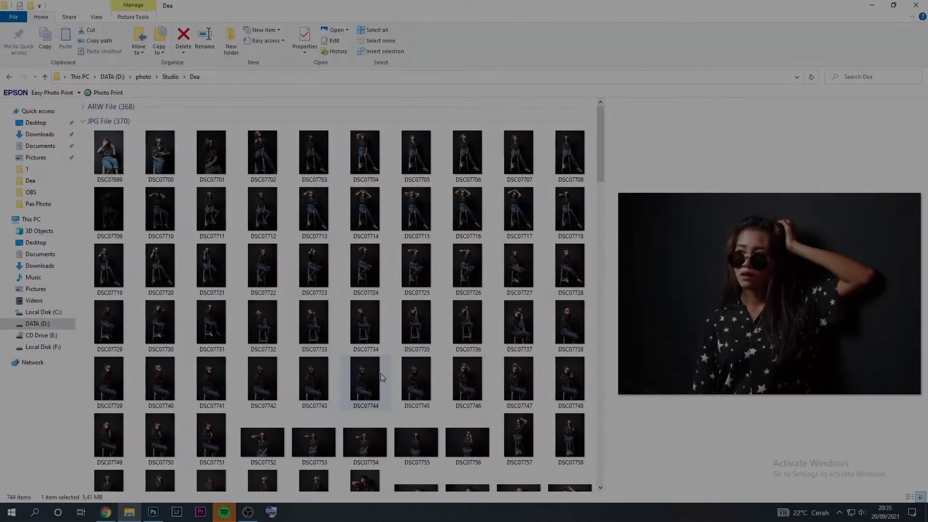
Open DSC07773.JPG from the Dea folder with Adobe Photoshop 2020.
{"action": "scroll", "coordinate": [381, 373], "scroll_direction": "down", "scroll_amount": 5}
{"action": "right_click", "coordinate": [321, 235]}
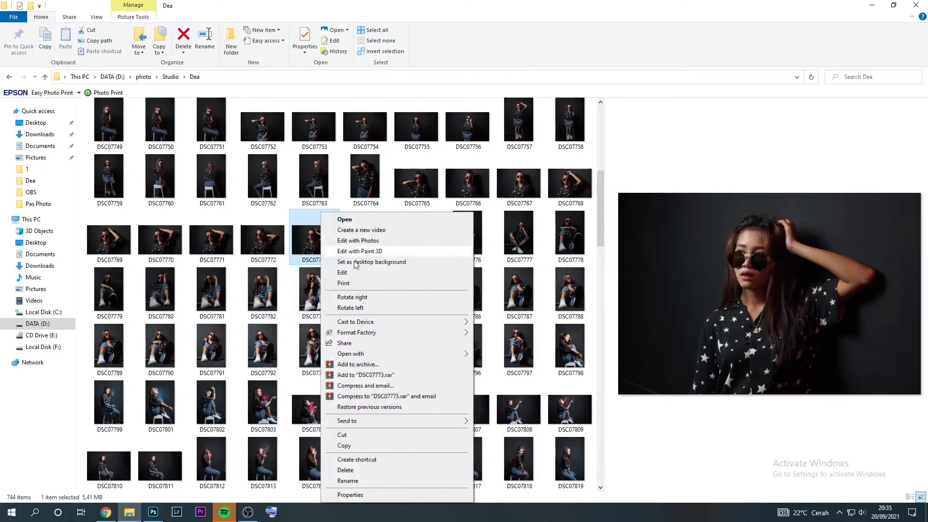
{"action": "left_click", "coordinate": [496, 356]}
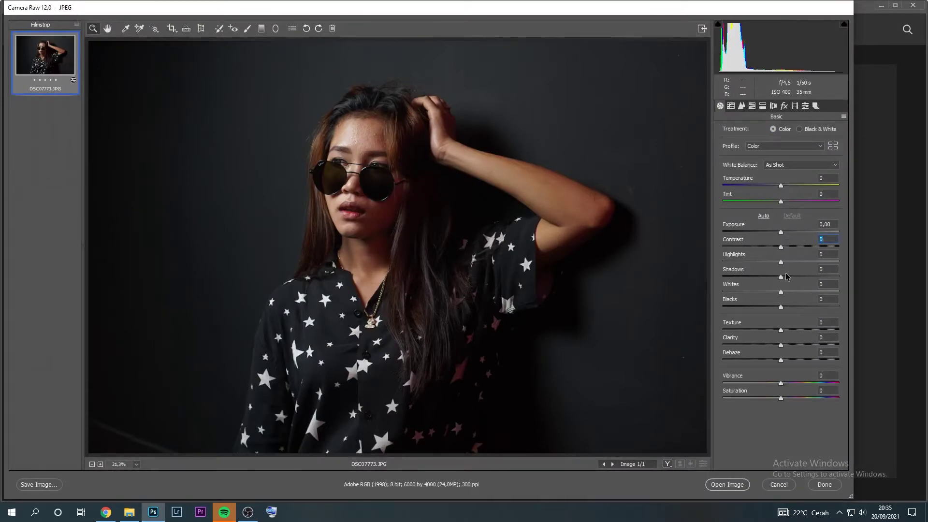
Set Shadows -100, Highlights +21, Contrast -21, then add sharpening Amount 13, Radius 2.6.
{"action": "mouse_move", "coordinate": [781, 277]}
{"action": "left_mouse_down"}
{"action": "mouse_move", "coordinate": [721, 299]}
{"action": "mouse_move", "coordinate": [768, 305]}
{"action": "left_mouse_up"}
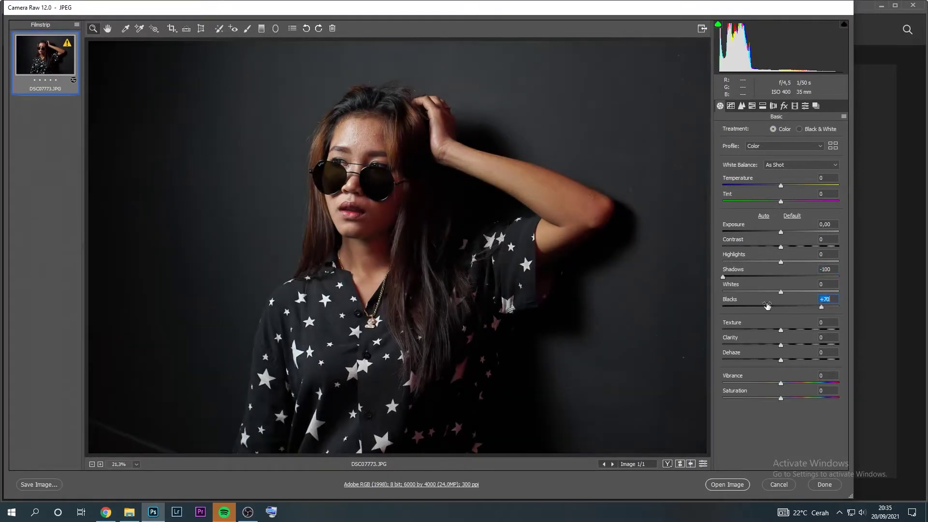
{"action": "left_click_drag", "start_coordinate": [780, 261], "coordinate": [762, 289]}
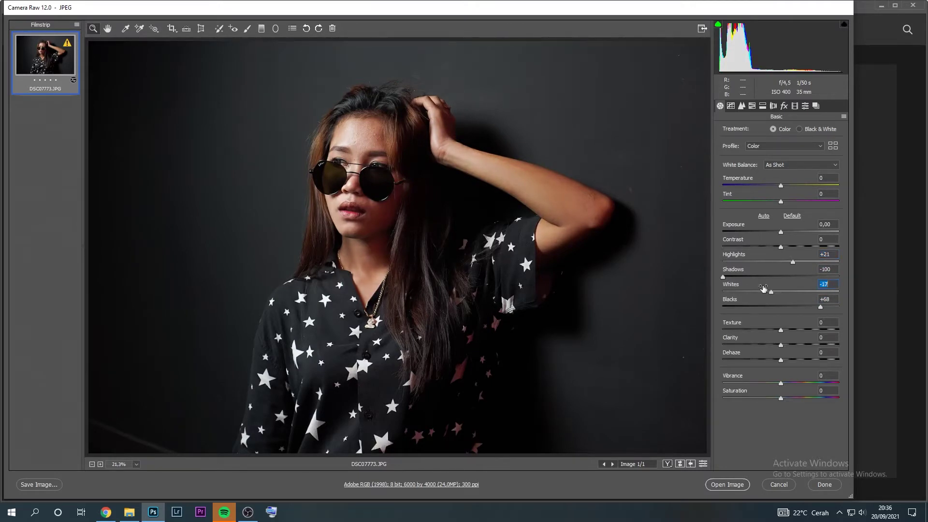
{"action": "mouse_move", "coordinate": [767, 244]}
{"action": "left_mouse_down"}
{"action": "mouse_move", "coordinate": [756, 249]}
{"action": "mouse_move", "coordinate": [759, 225]}
{"action": "left_mouse_up"}
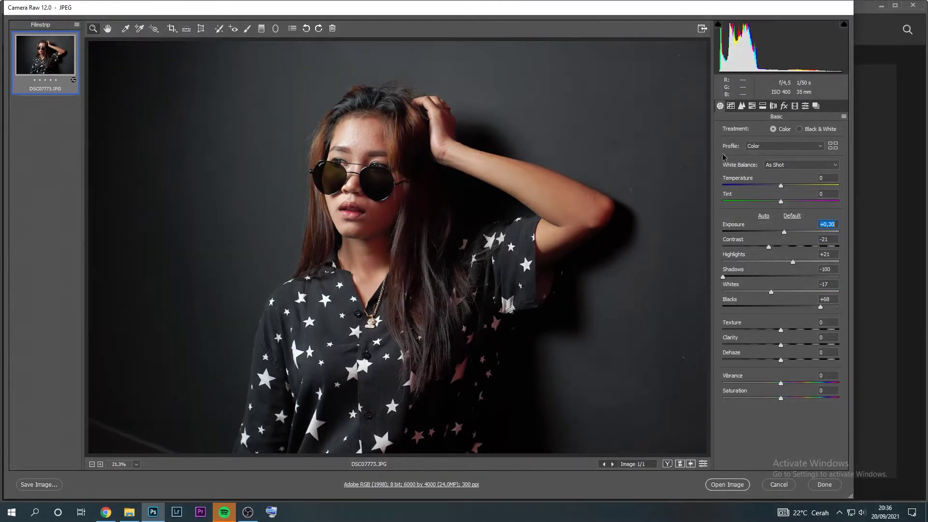
{"action": "left_click", "coordinate": [741, 106]}
{"action": "left_click_drag", "start_coordinate": [737, 142], "coordinate": [774, 158]}
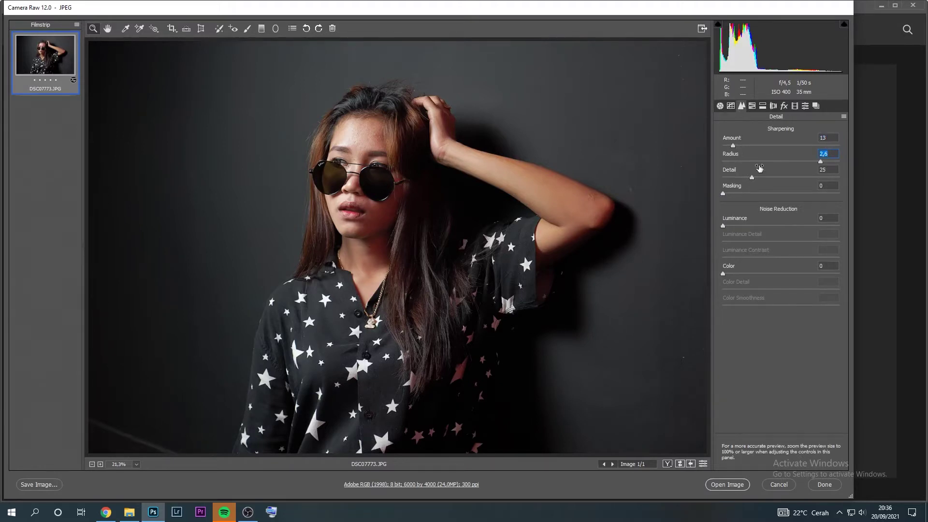
Lower the sharpening Detail and reduce Reds saturation in the HSL adjustments.
{"action": "left_click_drag", "start_coordinate": [760, 170], "coordinate": [749, 172]}
{"action": "left_click", "coordinate": [753, 106]}
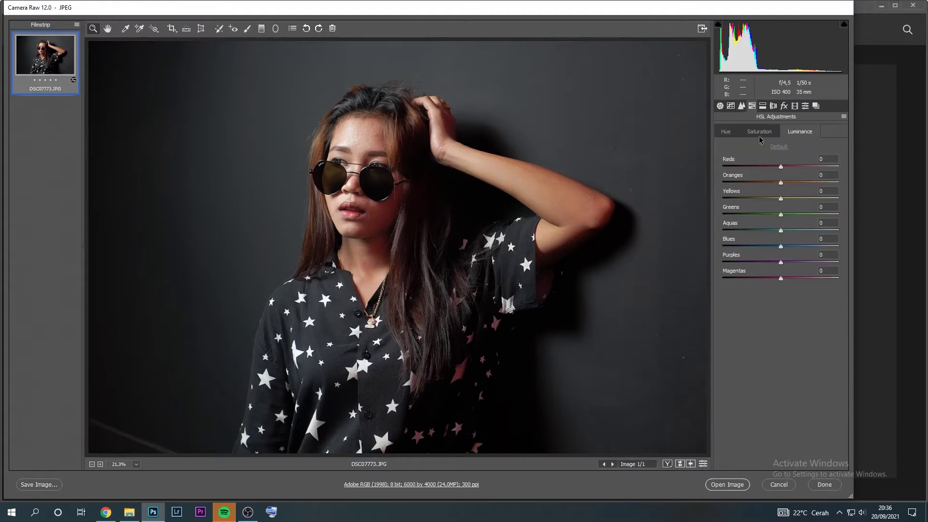
{"action": "left_click", "coordinate": [759, 132]}
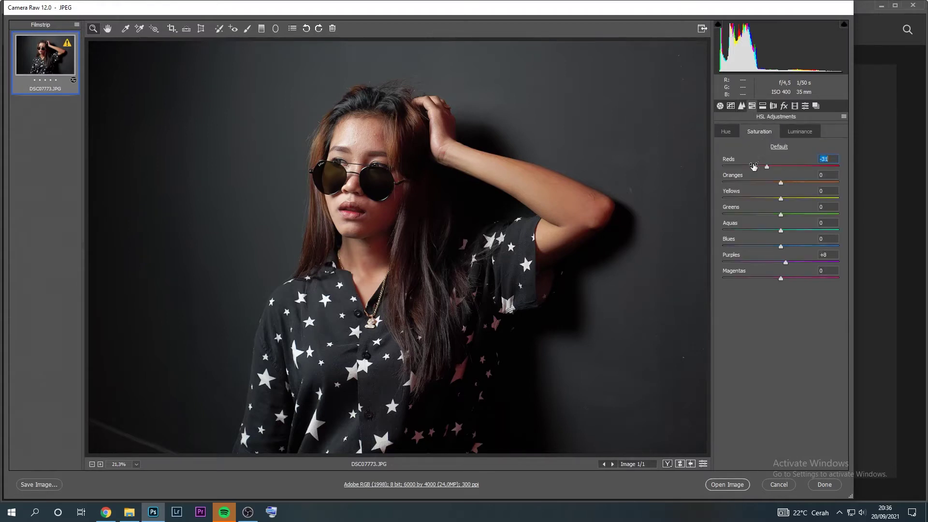
{"action": "mouse_move", "coordinate": [765, 169]}
{"action": "left_mouse_down"}
{"action": "mouse_move", "coordinate": [780, 167]}
{"action": "mouse_move", "coordinate": [771, 178]}
{"action": "left_mouse_up"}
Raise Reds luminance to +22 and Oranges to +17, then open the image in Photoshop.
{"action": "left_click", "coordinate": [800, 132]}
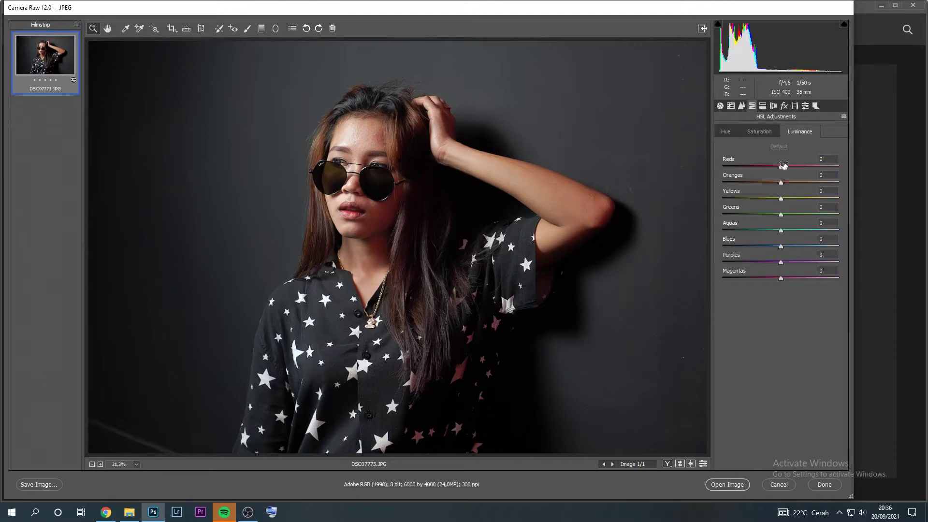
{"action": "mouse_move", "coordinate": [781, 166]}
{"action": "left_mouse_down"}
{"action": "mouse_move", "coordinate": [794, 167]}
{"action": "mouse_move", "coordinate": [768, 177]}
{"action": "mouse_move", "coordinate": [786, 178]}
{"action": "left_mouse_up"}
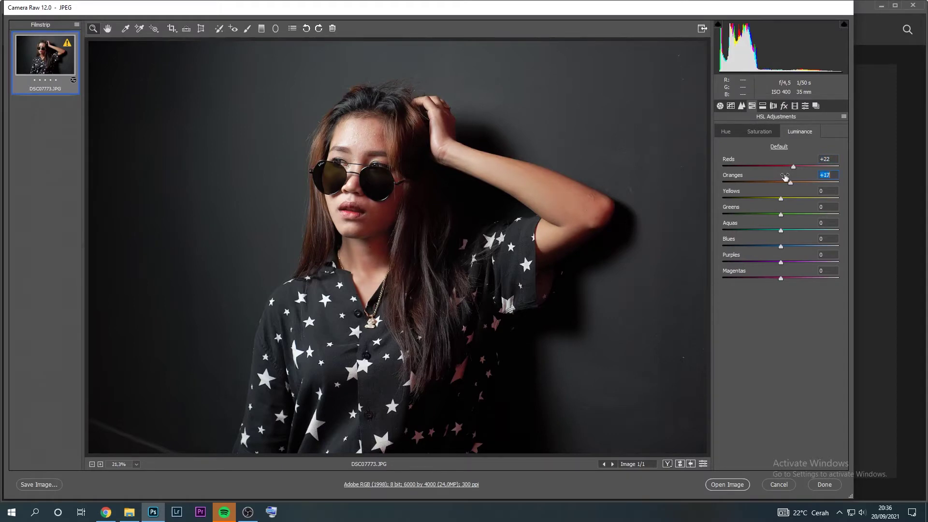
{"action": "left_click", "coordinate": [720, 106]}
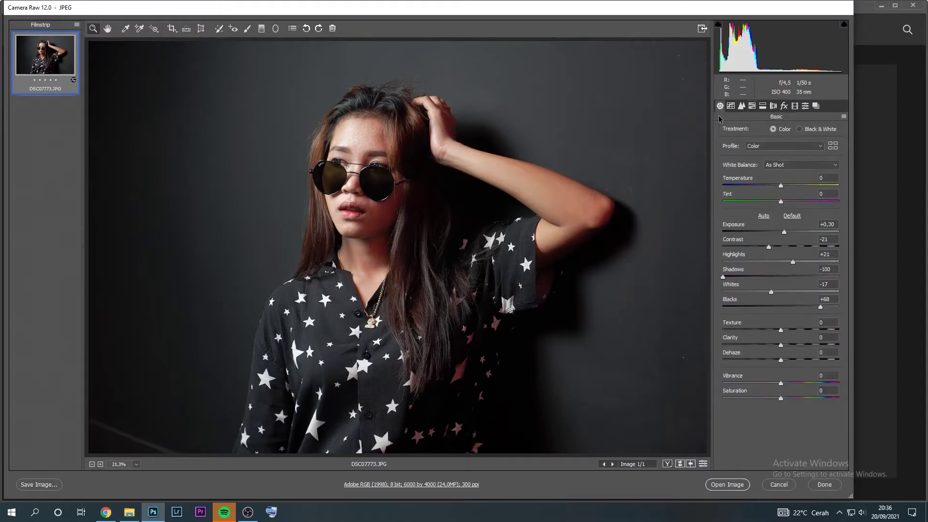
{"action": "left_click", "coordinate": [735, 486]}
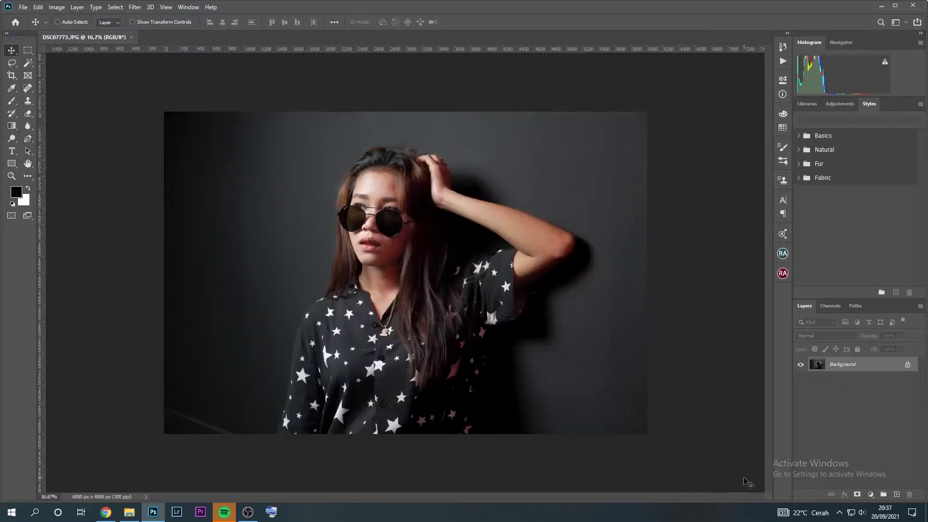
Duplicate the Background into Layer 1 and launch Filter > Photo-Toolbox > SkinFiner.
{"action": "key", "text": "ctrl+j"}
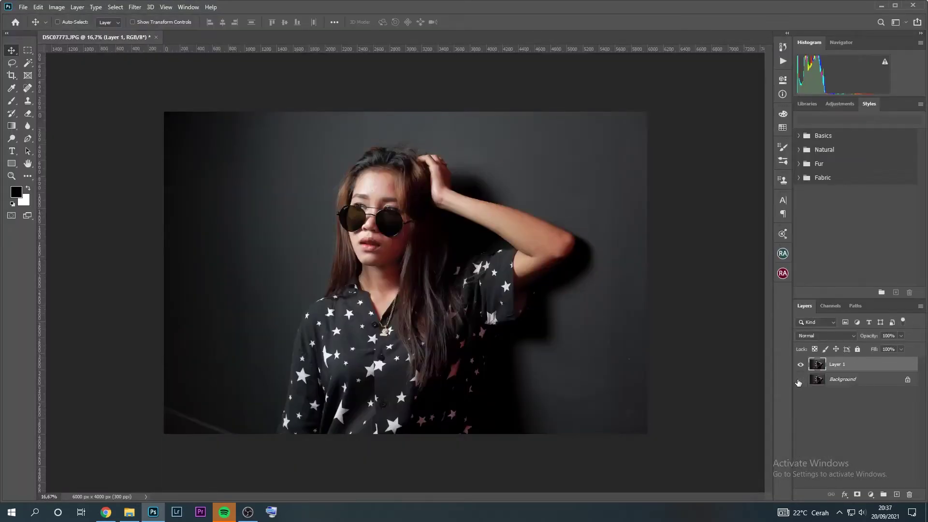
{"action": "left_click", "coordinate": [136, 8]}
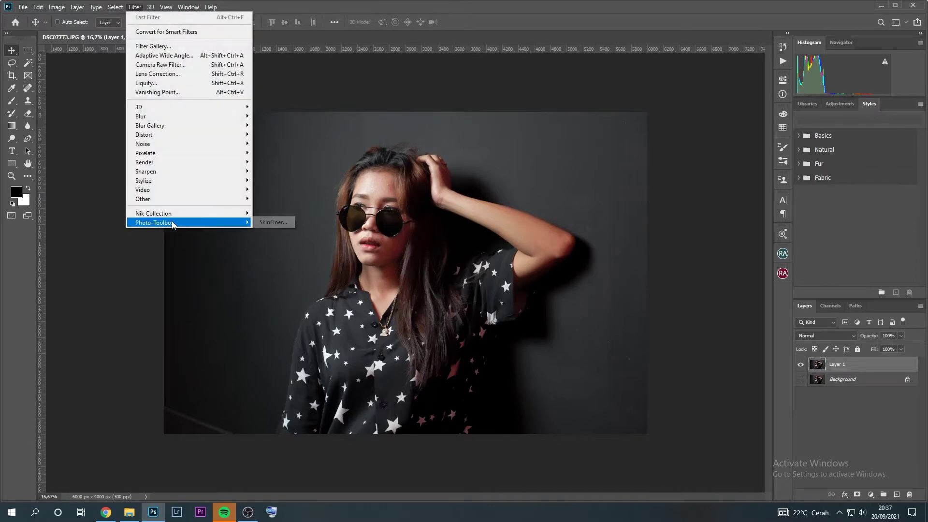
{"action": "left_click", "coordinate": [278, 225]}
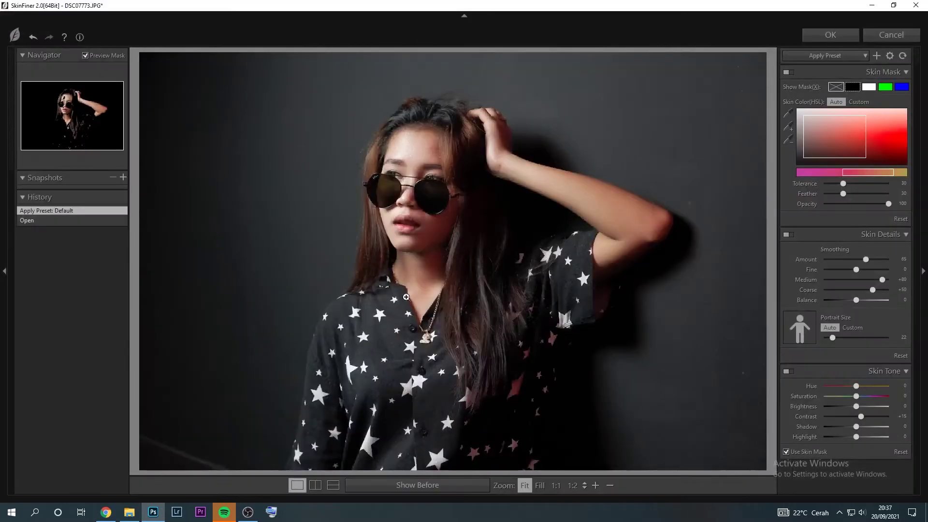
Frame the face at 1:2 and set Fine smoothing -17 and Balance -12.
{"action": "left_click", "coordinate": [432, 153]}
{"action": "left_click_drag", "start_coordinate": [435, 155], "coordinate": [452, 221]}
{"action": "left_click", "coordinate": [609, 486]}
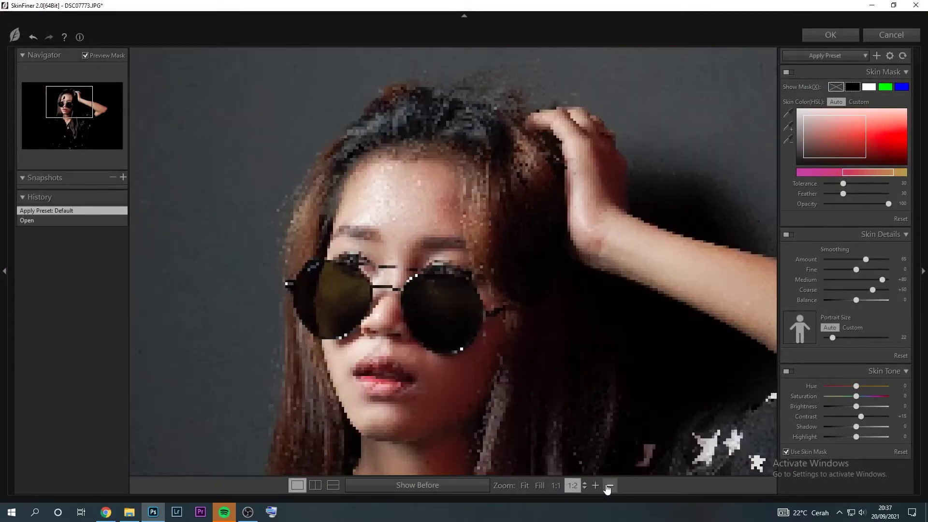
{"action": "left_click_drag", "start_coordinate": [524, 326], "coordinate": [498, 325]}
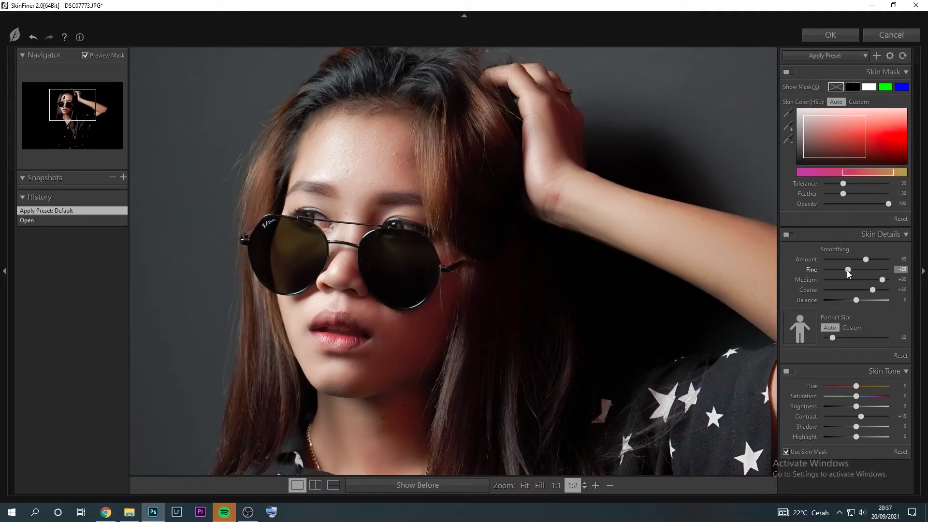
{"action": "left_click_drag", "start_coordinate": [848, 270], "coordinate": [845, 271]}
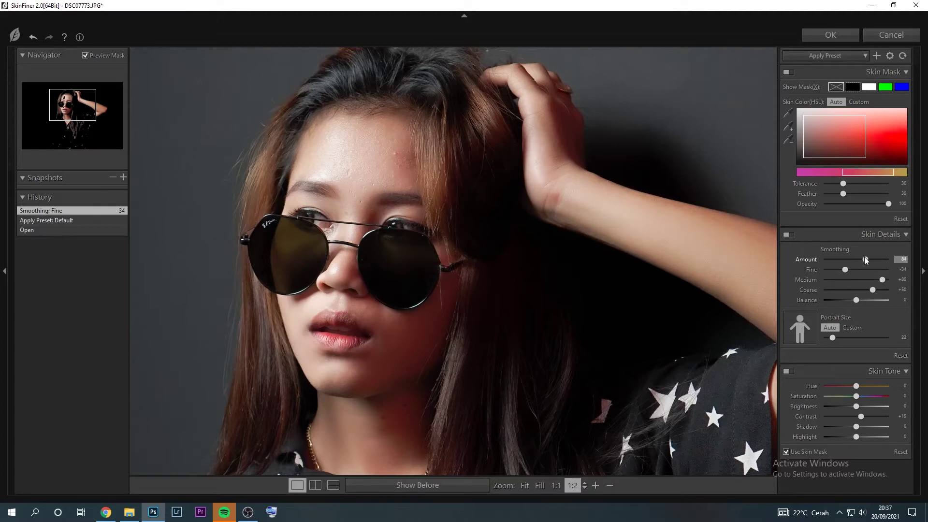
{"action": "left_click", "coordinate": [865, 259]}
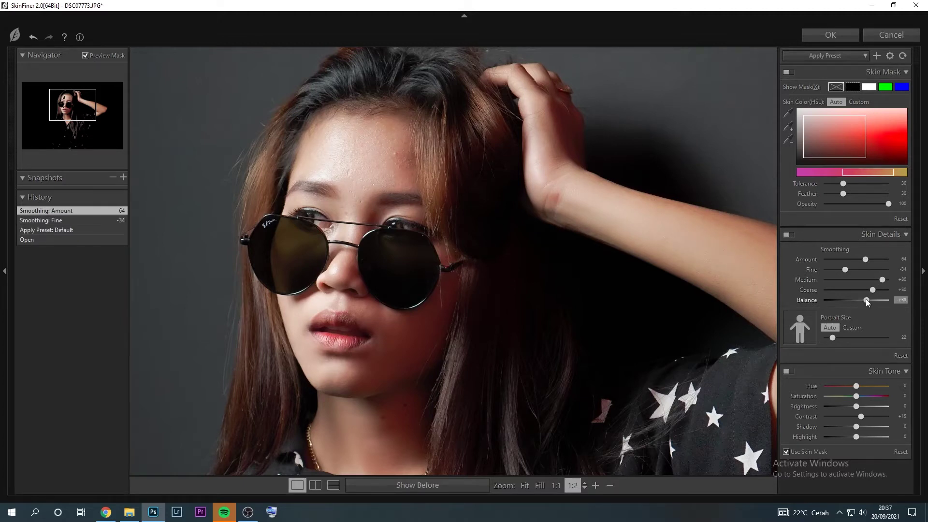
{"action": "mouse_move", "coordinate": [849, 299]}
{"action": "left_mouse_down"}
{"action": "mouse_move", "coordinate": [881, 290]}
{"action": "mouse_move", "coordinate": [842, 290]}
{"action": "mouse_move", "coordinate": [870, 290]}
{"action": "left_mouse_up"}
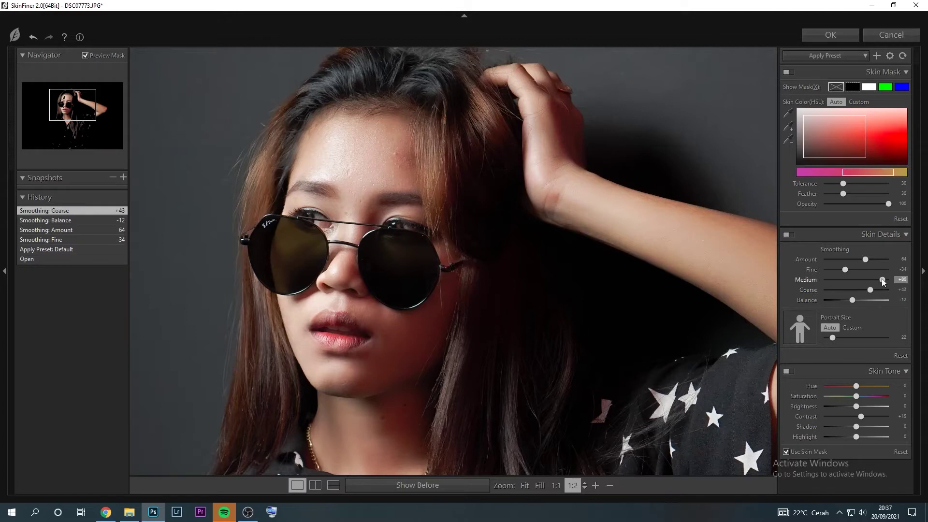
Set custom Portrait Size 30 and skin colour range, Amount 70, and apply the smoothing.
{"action": "left_click_drag", "start_coordinate": [832, 337], "coordinate": [839, 338]}
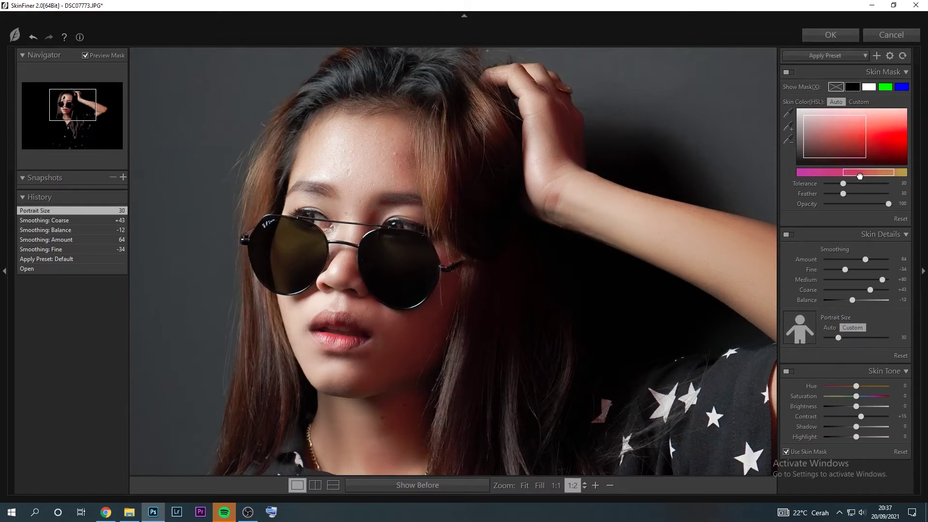
{"action": "mouse_move", "coordinate": [836, 148]}
{"action": "left_mouse_down"}
{"action": "mouse_move", "coordinate": [848, 146]}
{"action": "mouse_move", "coordinate": [833, 143]}
{"action": "left_mouse_up"}
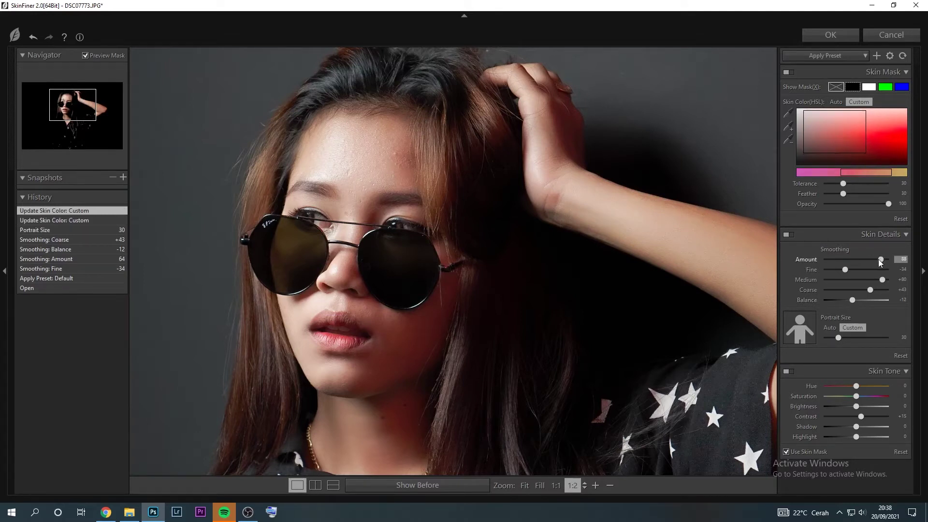
{"action": "left_click_drag", "start_coordinate": [878, 259], "coordinate": [852, 270]}
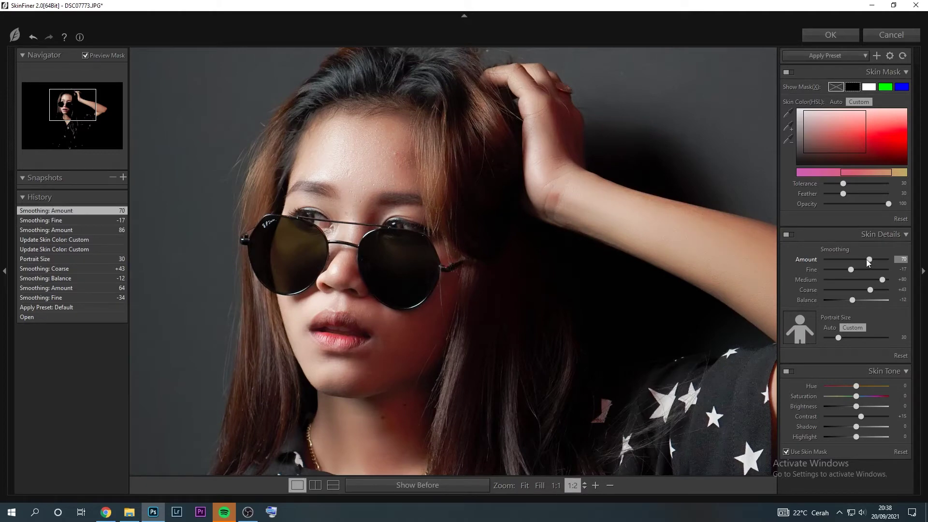
{"action": "left_click", "coordinate": [840, 34]}
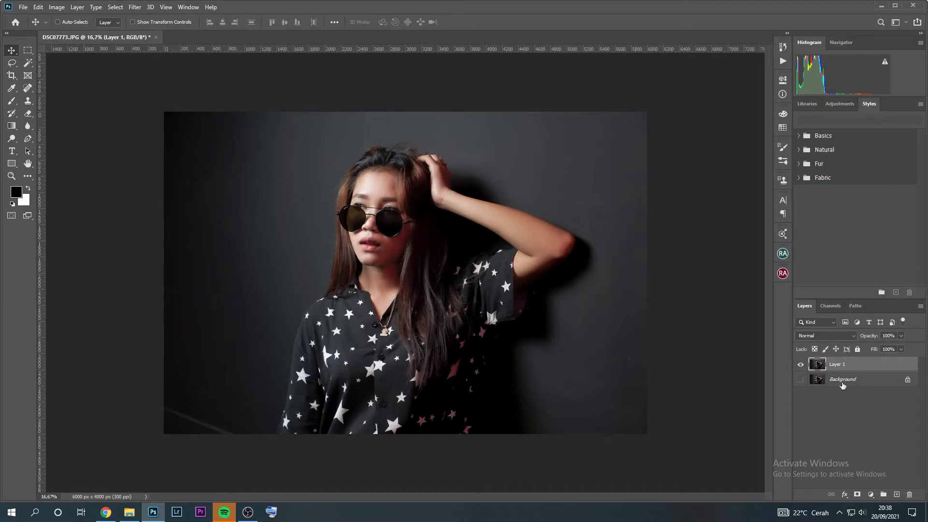
Select the smoothed Layer 1 and add a white layer mask to it.
{"action": "left_click", "coordinate": [844, 379]}
{"action": "key", "text": "ctrl+j"}
{"action": "left_click", "coordinate": [837, 367]}
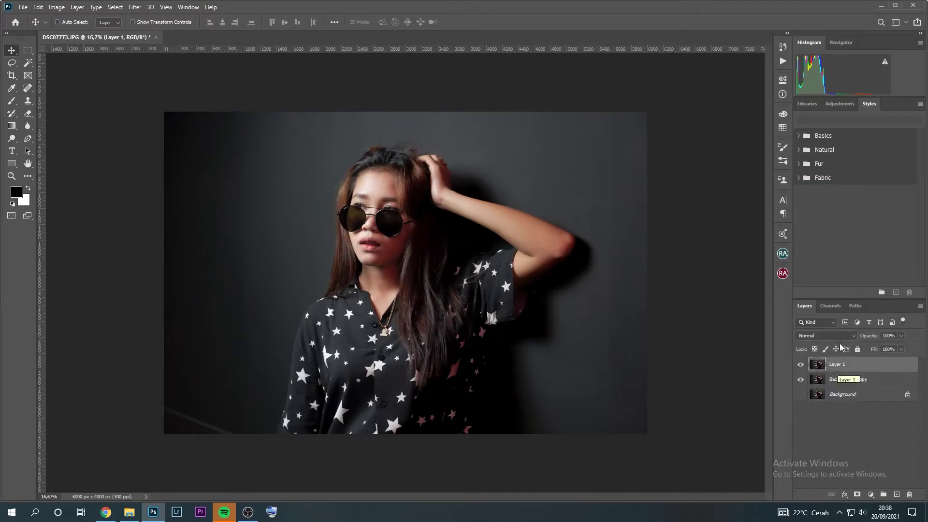
{"action": "left_click", "coordinate": [857, 494]}
{"action": "scroll", "coordinate": [342, 234], "scroll_direction": "up", "scroll_amount": 3}
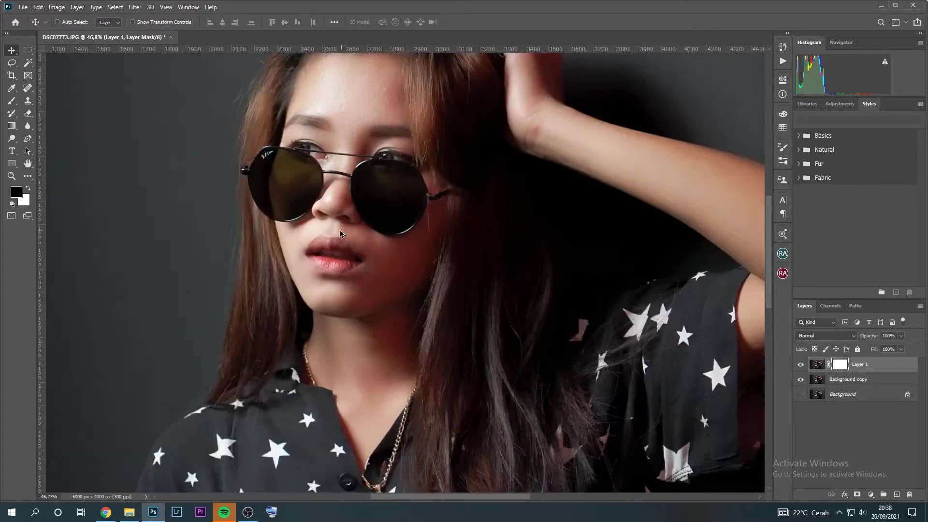
{"action": "scroll", "coordinate": [342, 234], "scroll_direction": "up", "scroll_amount": 3}
Paint over the right lens with a soft round brush to restore its tint.
{"action": "key", "text": "b"}
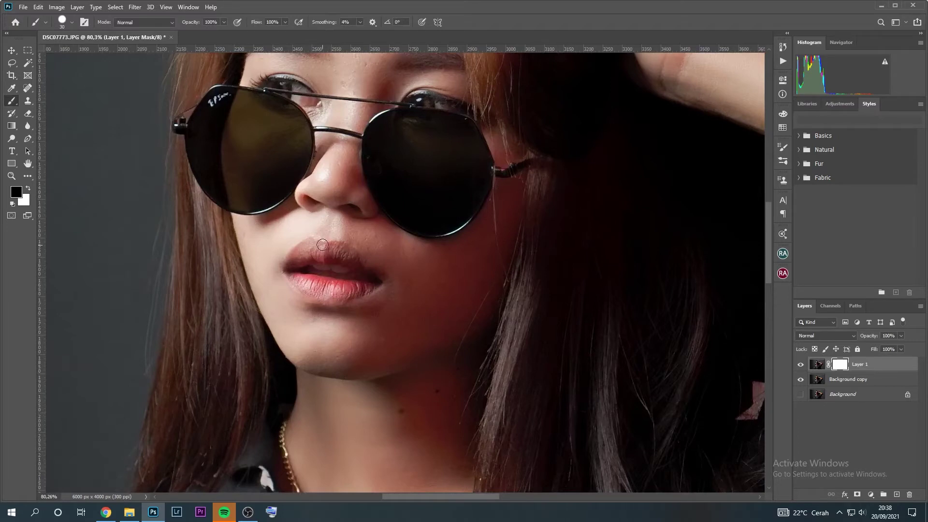
{"action": "left_click", "coordinate": [62, 21]}
{"action": "left_click", "coordinate": [23, 95]}
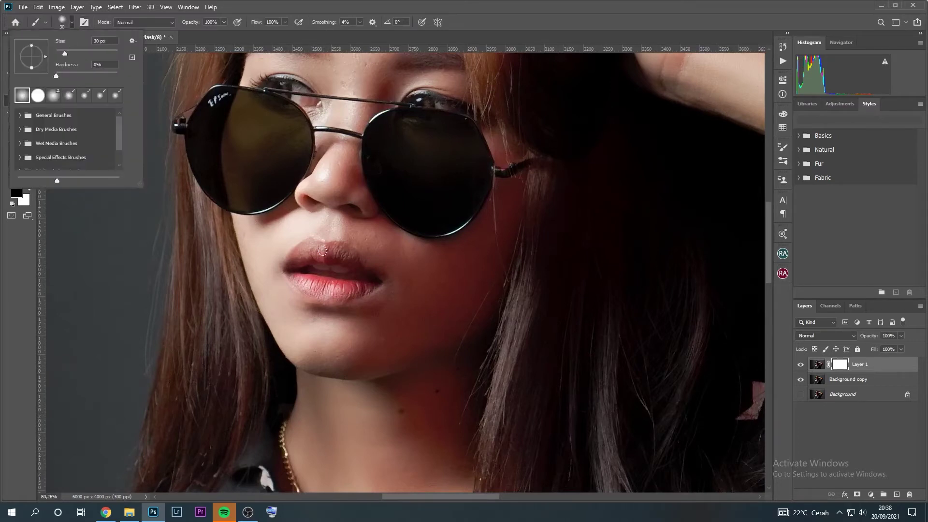
{"action": "left_click", "coordinate": [360, 270]}
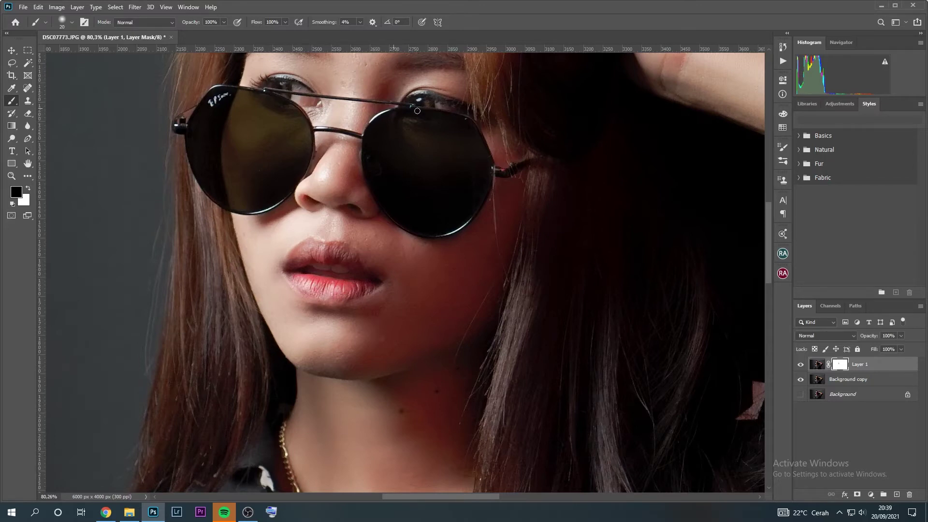
{"action": "key", "text": "x"}
{"action": "left_click_drag", "start_coordinate": [414, 111], "coordinate": [481, 168]}
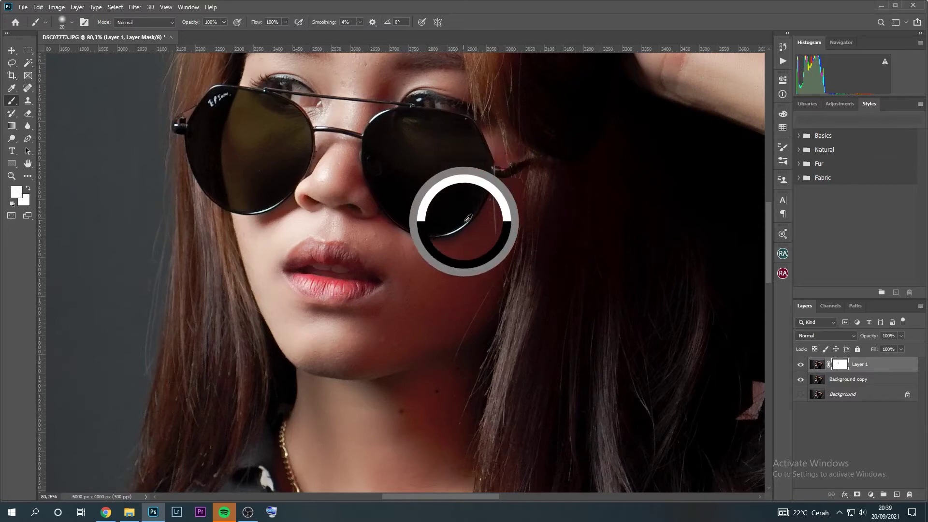
Set the foreground colour to black and retarget Layer 1's image instead of its mask.
{"action": "left_click", "coordinate": [18, 193]}
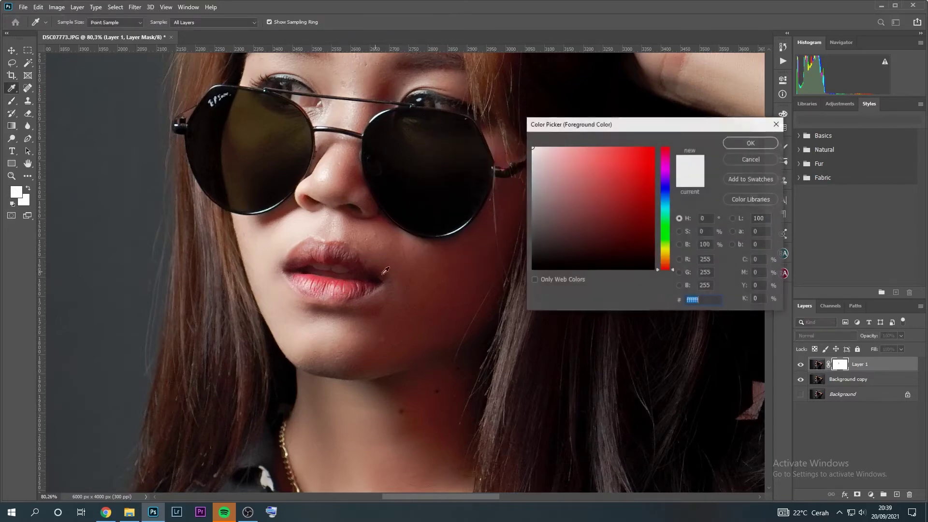
{"action": "left_click", "coordinate": [532, 269]}
{"action": "left_click", "coordinate": [762, 144]}
{"action": "key", "text": "b"}
{"action": "scroll", "coordinate": [771, 233], "scroll_direction": "up", "scroll_amount": 3}
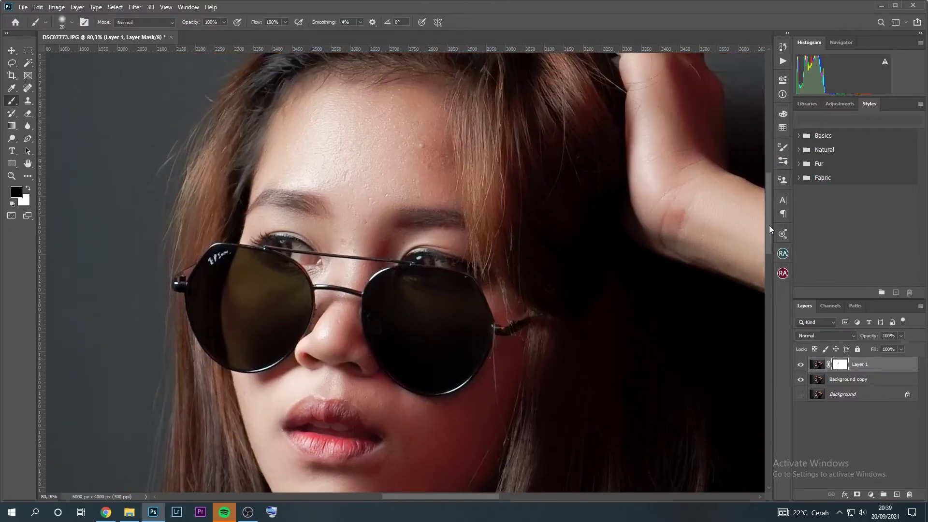
{"action": "scroll", "coordinate": [771, 233], "scroll_direction": "up", "scroll_amount": 2}
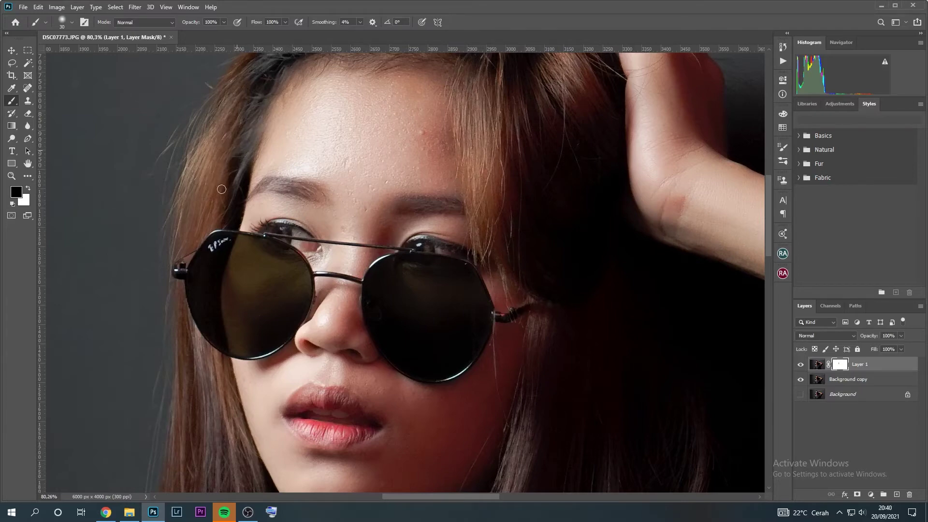
{"action": "scroll", "coordinate": [290, 96], "scroll_direction": "up", "scroll_amount": 3}
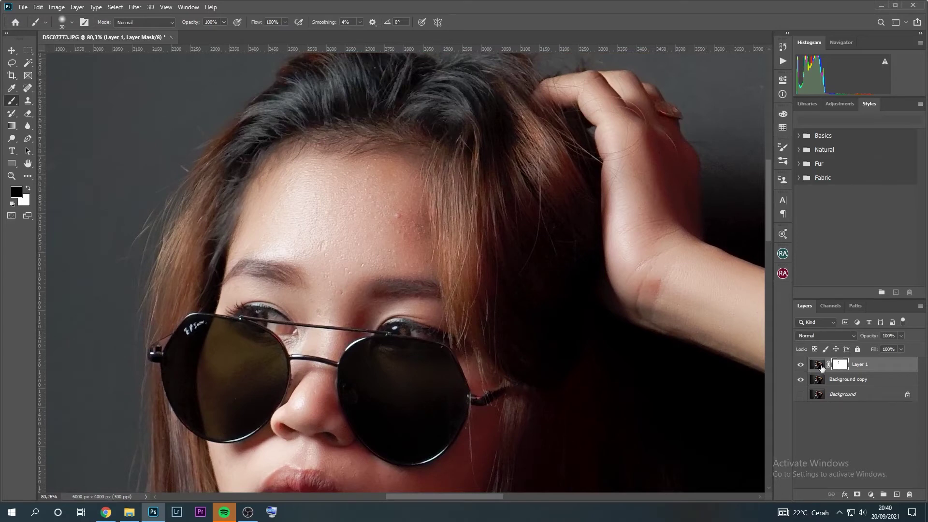
{"action": "left_click", "coordinate": [818, 365]}
{"action": "left_click_drag", "start_coordinate": [260, 249], "coordinate": [357, 226]}
Spot-heal the small blemishes on the forehead and between the eyebrows.
{"action": "left_click", "coordinate": [27, 90]}
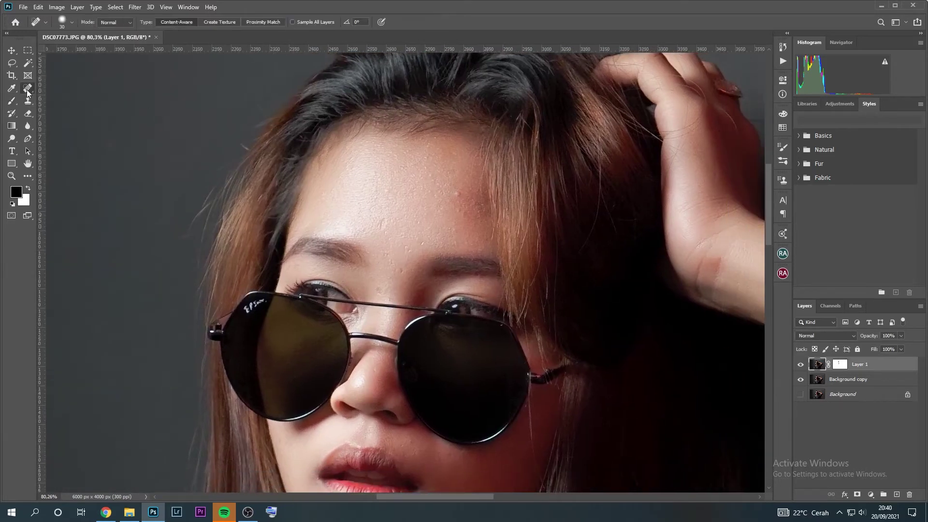
{"action": "left_click", "coordinate": [458, 194]}
{"action": "left_click", "coordinate": [457, 193]}
{"action": "left_click", "coordinate": [391, 227]}
{"action": "scroll", "coordinate": [401, 175], "scroll_direction": "up", "scroll_amount": 2}
{"action": "scroll", "coordinate": [402, 175], "scroll_direction": "down", "scroll_amount": 1}
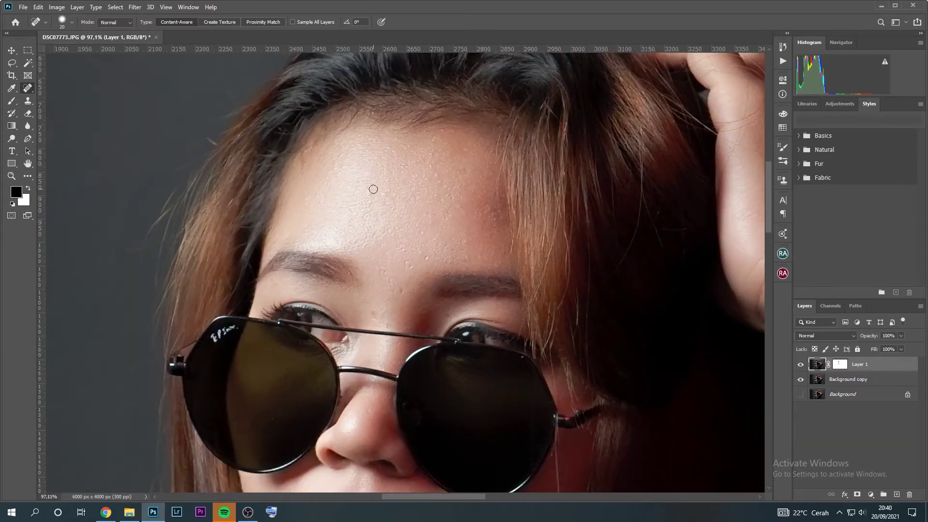
{"action": "left_click", "coordinate": [400, 289]}
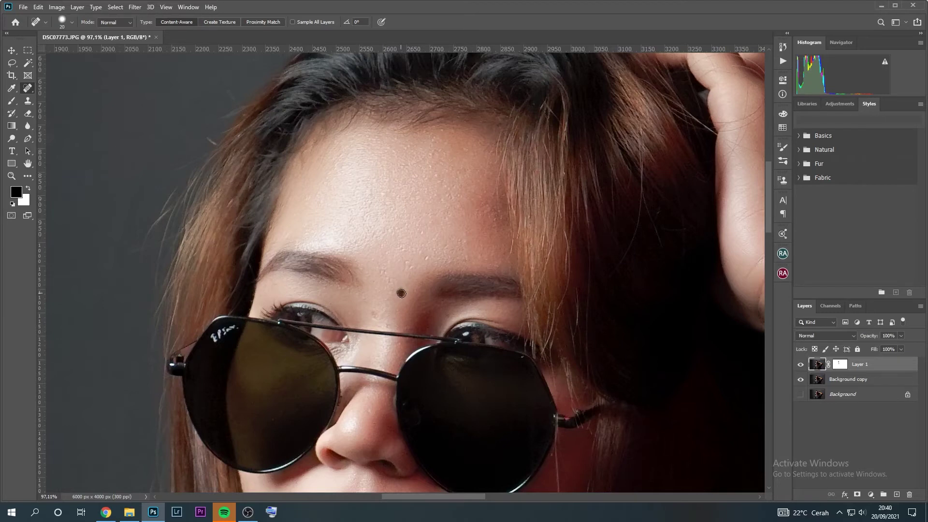
{"action": "left_click", "coordinate": [384, 273]}
{"action": "left_click", "coordinate": [411, 264]}
{"action": "left_click", "coordinate": [450, 195]}
{"action": "left_click", "coordinate": [446, 215]}
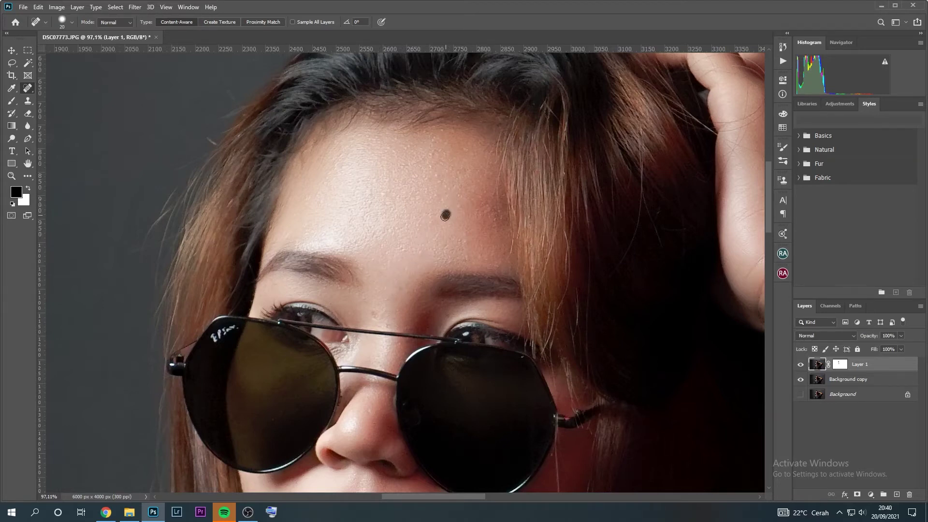
{"action": "left_click", "coordinate": [463, 173]}
{"action": "left_click", "coordinate": [374, 314]}
{"action": "left_click", "coordinate": [401, 289]}
Heal the dark moles on the forehead and a spot on the nose.
{"action": "scroll", "coordinate": [466, 152], "scroll_direction": "up", "scroll_amount": 3}
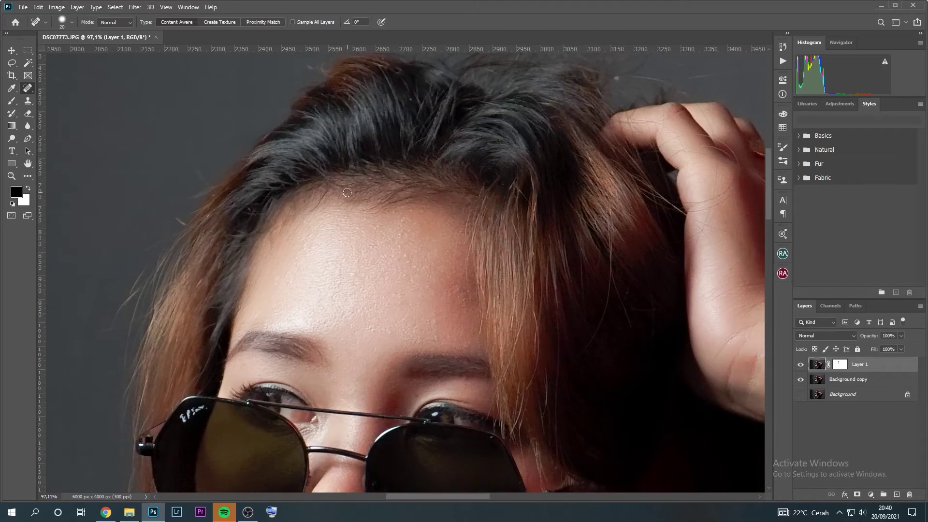
{"action": "scroll", "coordinate": [269, 181], "scroll_direction": "left", "scroll_amount": 3}
{"action": "scroll", "coordinate": [269, 180], "scroll_direction": "down", "scroll_amount": 1}
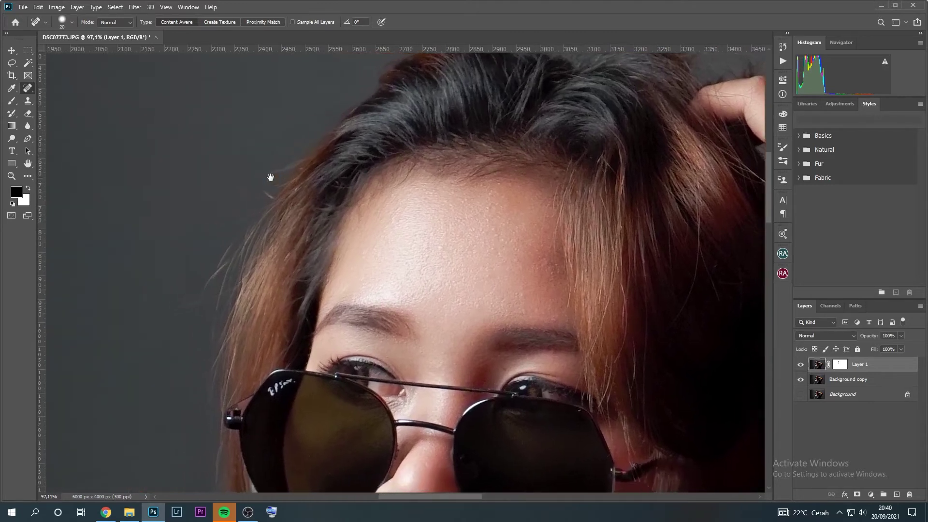
{"action": "scroll", "coordinate": [314, 194], "scroll_direction": "down", "scroll_amount": 2}
{"action": "scroll", "coordinate": [315, 193], "scroll_direction": "right", "scroll_amount": 2}
{"action": "left_click_drag", "start_coordinate": [317, 212], "coordinate": [272, 188]}
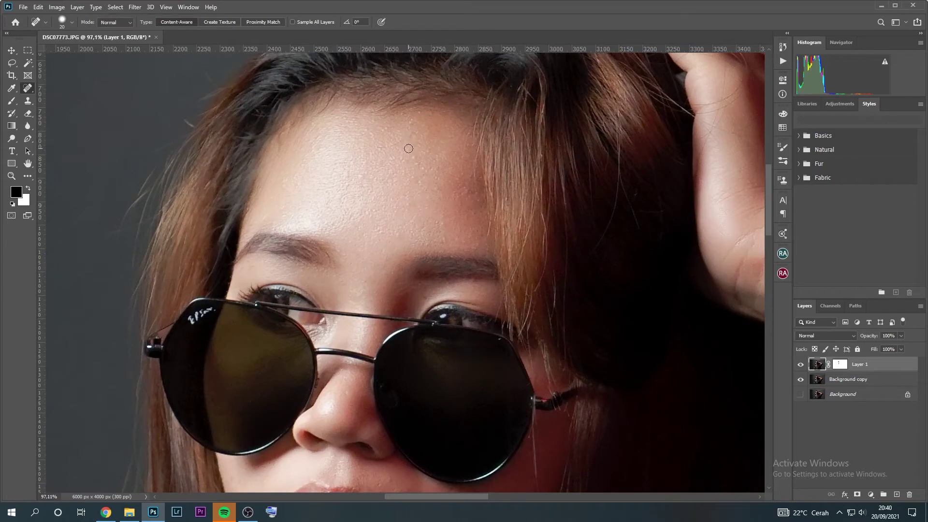
{"action": "left_click_drag", "start_coordinate": [360, 177], "coordinate": [358, 158]}
{"action": "left_click", "coordinate": [445, 223]}
{"action": "left_click", "coordinate": [397, 234]}
{"action": "scroll", "coordinate": [390, 194], "scroll_direction": "down", "scroll_amount": 5}
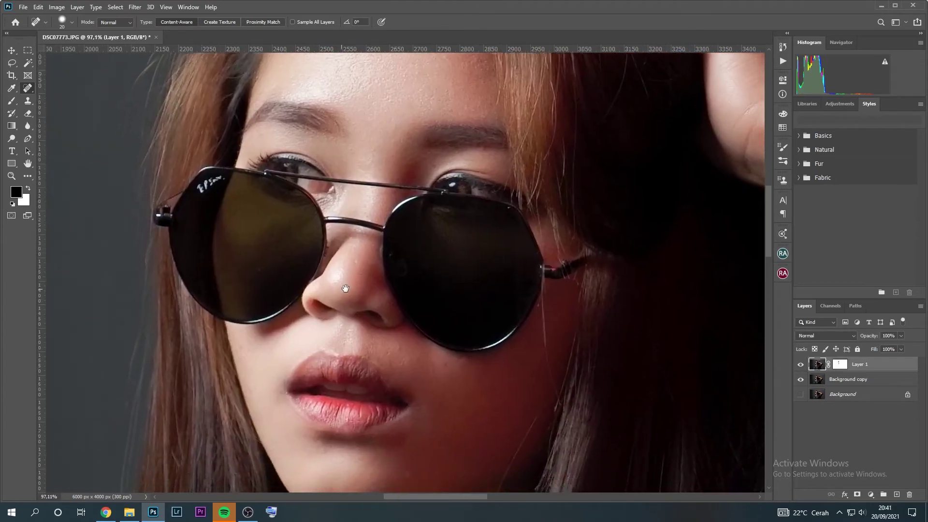
{"action": "left_click", "coordinate": [355, 260]}
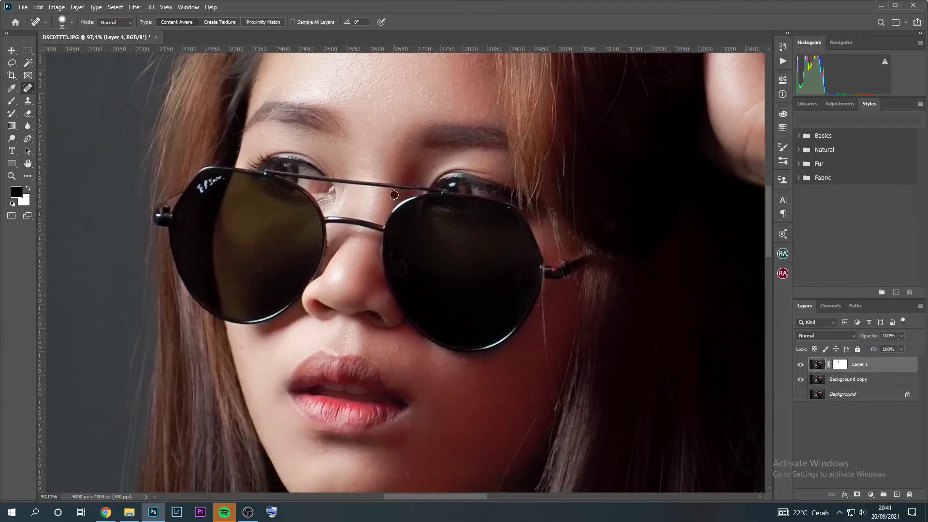
Heal the spots beside the upper lip corner and a dark forehead spot.
{"action": "scroll", "coordinate": [394, 198], "scroll_direction": "down", "scroll_amount": 4}
{"action": "scroll", "coordinate": [415, 348], "scroll_direction": "down", "scroll_amount": 2}
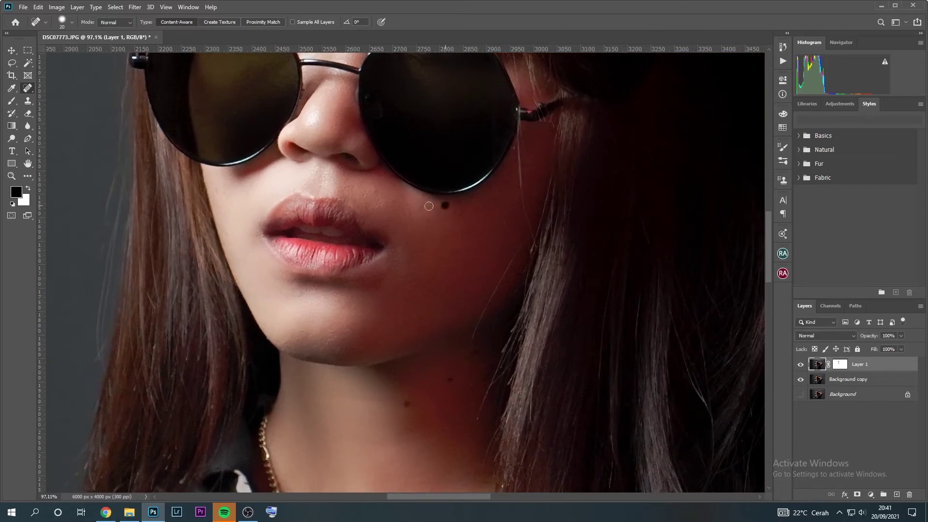
{"action": "scroll", "coordinate": [462, 232], "scroll_direction": "down", "scroll_amount": 2}
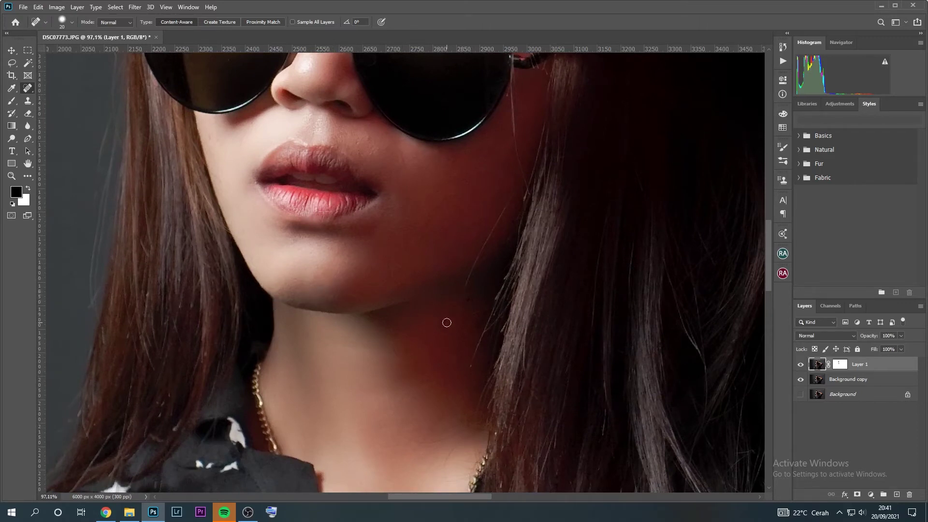
{"action": "scroll", "coordinate": [447, 323], "scroll_direction": "down", "scroll_amount": 4}
{"action": "scroll", "coordinate": [369, 264], "scroll_direction": "down", "scroll_amount": 1}
{"action": "scroll", "coordinate": [345, 364], "scroll_direction": "down", "scroll_amount": 2}
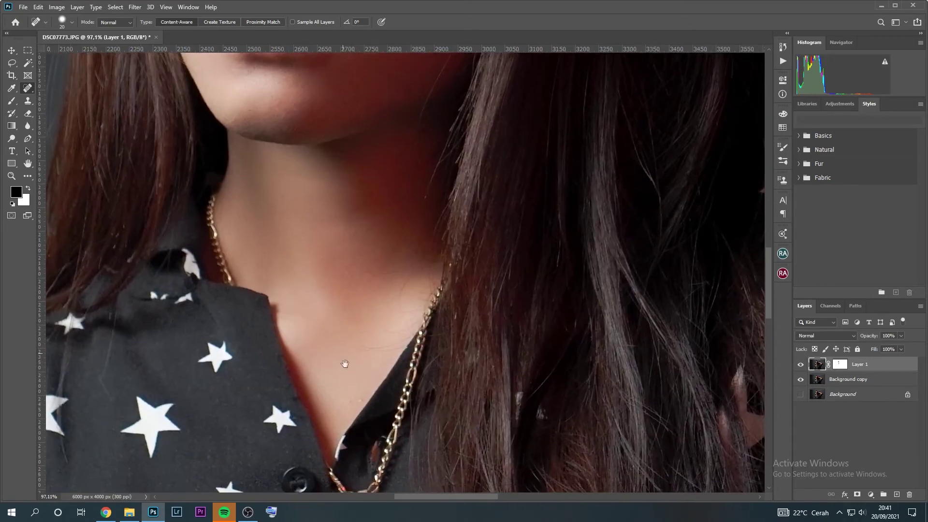
{"action": "scroll", "coordinate": [332, 394], "scroll_direction": "up", "scroll_amount": 4}
{"action": "scroll", "coordinate": [322, 342], "scroll_direction": "up", "scroll_amount": 3}
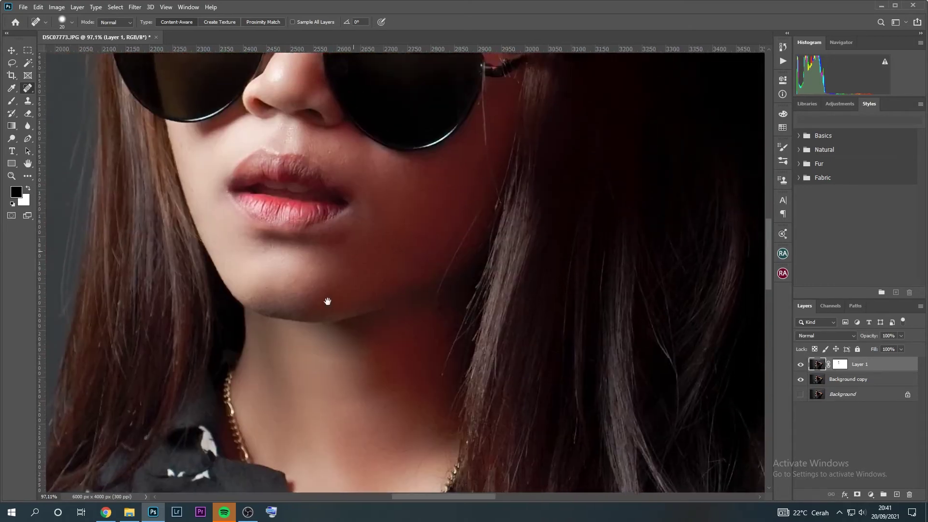
{"action": "scroll", "coordinate": [337, 242], "scroll_direction": "up", "scroll_amount": 1}
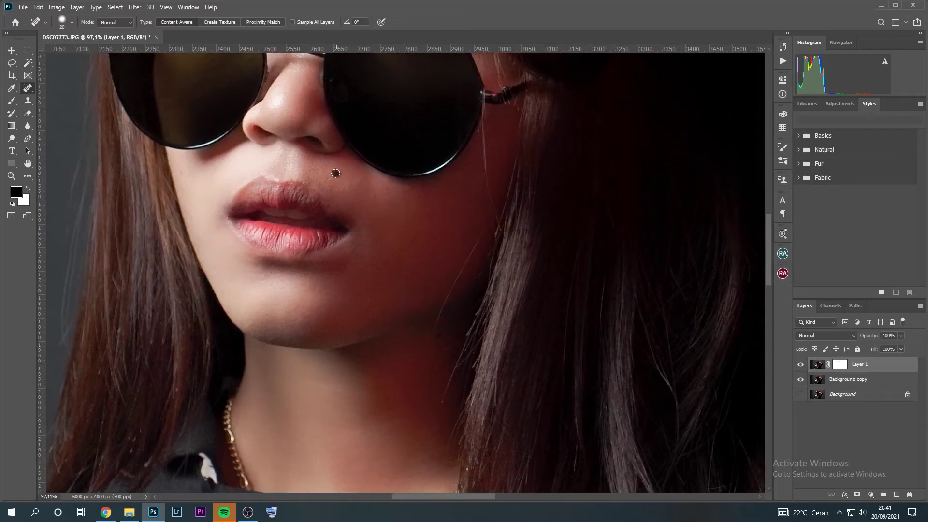
{"action": "scroll", "coordinate": [330, 178], "scroll_direction": "up", "scroll_amount": 2}
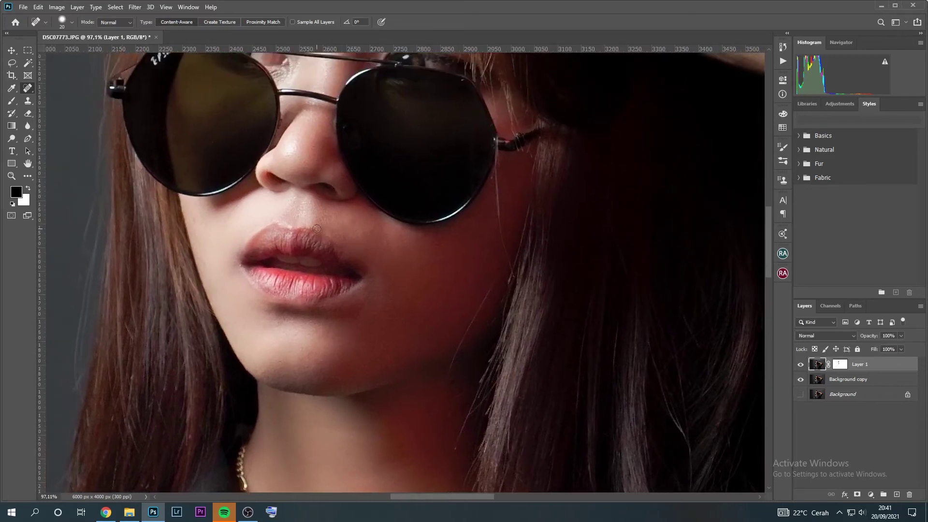
{"action": "mouse_move", "coordinate": [369, 247]}
{"action": "left_mouse_down"}
{"action": "mouse_move", "coordinate": [363, 264]}
{"action": "mouse_move", "coordinate": [344, 245]}
{"action": "mouse_move", "coordinate": [385, 344]}
{"action": "left_mouse_up"}
{"action": "left_click", "coordinate": [351, 246]}
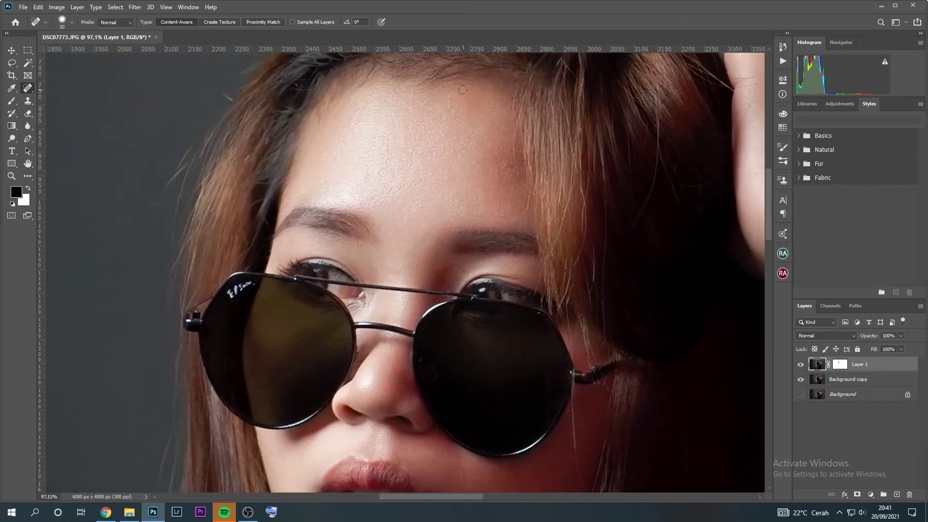
{"action": "left_click", "coordinate": [410, 109]}
Heal the blemishes on the arm near the elbow and armpit.
{"action": "scroll", "coordinate": [425, 104], "scroll_direction": "down", "scroll_amount": 5}
{"action": "mouse_move", "coordinate": [725, 261]}
{"action": "left_mouse_down"}
{"action": "mouse_move", "coordinate": [440, 253]}
{"action": "mouse_move", "coordinate": [353, 221]}
{"action": "left_mouse_up"}
{"action": "scroll", "coordinate": [269, 190], "scroll_direction": "up", "scroll_amount": 3}
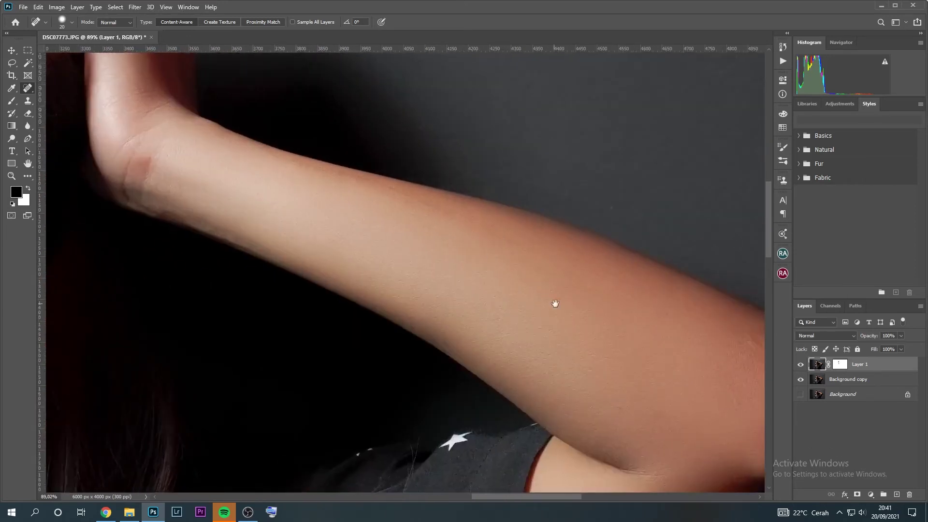
{"action": "mouse_move", "coordinate": [555, 306]}
{"action": "left_mouse_down"}
{"action": "mouse_move", "coordinate": [329, 214]}
{"action": "mouse_move", "coordinate": [323, 201]}
{"action": "left_mouse_up"}
{"action": "left_click", "coordinate": [543, 335]}
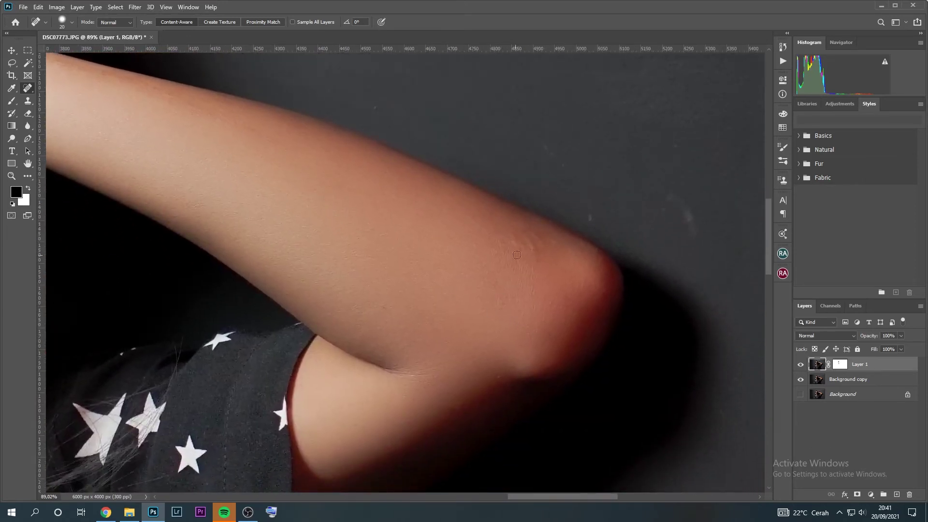
{"action": "mouse_move", "coordinate": [524, 231]}
{"action": "left_mouse_down"}
{"action": "mouse_move", "coordinate": [535, 249]}
{"action": "mouse_move", "coordinate": [540, 243]}
{"action": "mouse_move", "coordinate": [508, 227]}
{"action": "mouse_move", "coordinate": [526, 265]}
{"action": "left_mouse_up"}
{"action": "left_click_drag", "start_coordinate": [358, 429], "coordinate": [341, 421]}
{"action": "mouse_move", "coordinate": [361, 452]}
{"action": "left_mouse_down"}
{"action": "mouse_move", "coordinate": [342, 447]}
{"action": "mouse_move", "coordinate": [362, 438]}
{"action": "left_mouse_up"}
{"action": "scroll", "coordinate": [351, 197], "scroll_direction": "down", "scroll_amount": 2}
{"action": "scroll", "coordinate": [384, 243], "scroll_direction": "down", "scroll_amount": 2}
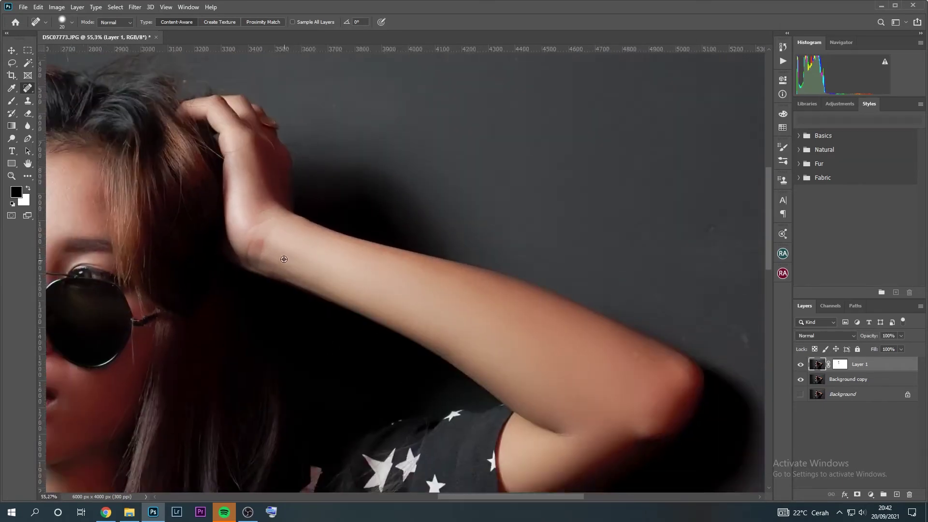
{"action": "scroll", "coordinate": [284, 259], "scroll_direction": "up", "scroll_amount": 2}
{"action": "scroll", "coordinate": [269, 250], "scroll_direction": "up", "scroll_amount": 2}
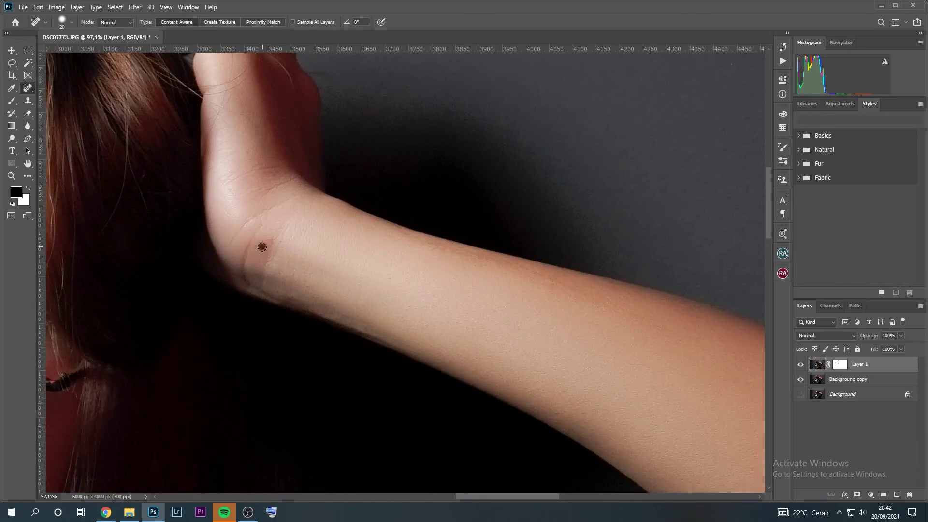
{"action": "scroll", "coordinate": [262, 247], "scroll_direction": "down", "scroll_amount": 3}
{"action": "scroll", "coordinate": [262, 247], "scroll_direction": "down", "scroll_amount": 2}
{"action": "scroll", "coordinate": [387, 241], "scroll_direction": "up", "scroll_amount": 1}
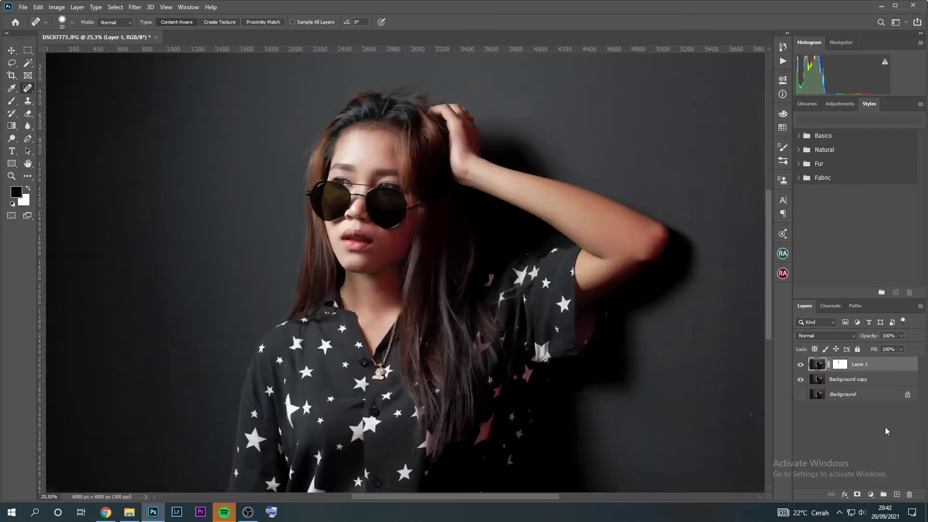
Hide the original Background layer and recentre the view on the portrait.
{"action": "left_click", "coordinate": [801, 395]}
{"action": "scroll", "coordinate": [472, 237], "scroll_direction": "up", "scroll_amount": 1}
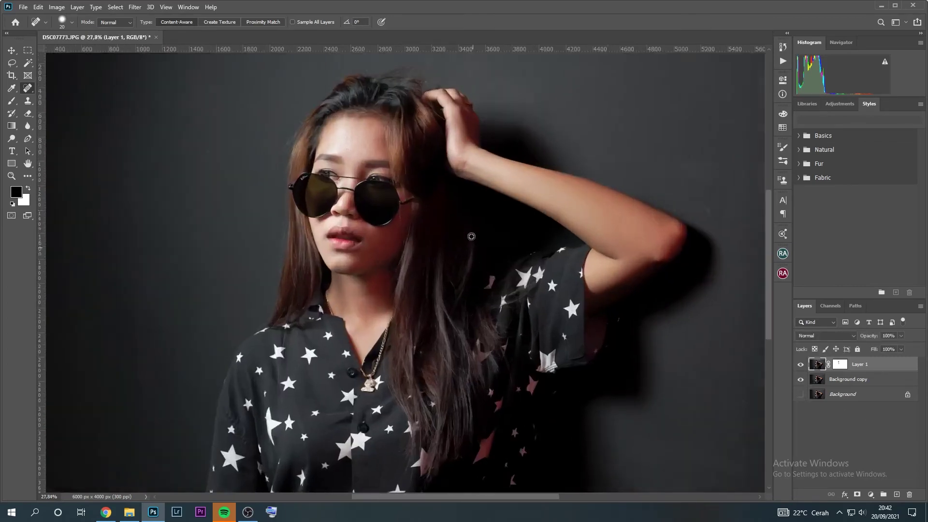
{"action": "scroll", "coordinate": [471, 236], "scroll_direction": "up", "scroll_amount": 1}
{"action": "scroll", "coordinate": [405, 209], "scroll_direction": "up", "scroll_amount": 1}
{"action": "scroll", "coordinate": [405, 209], "scroll_direction": "up", "scroll_amount": 1}
{"action": "scroll", "coordinate": [404, 210], "scroll_direction": "up", "scroll_amount": 1}
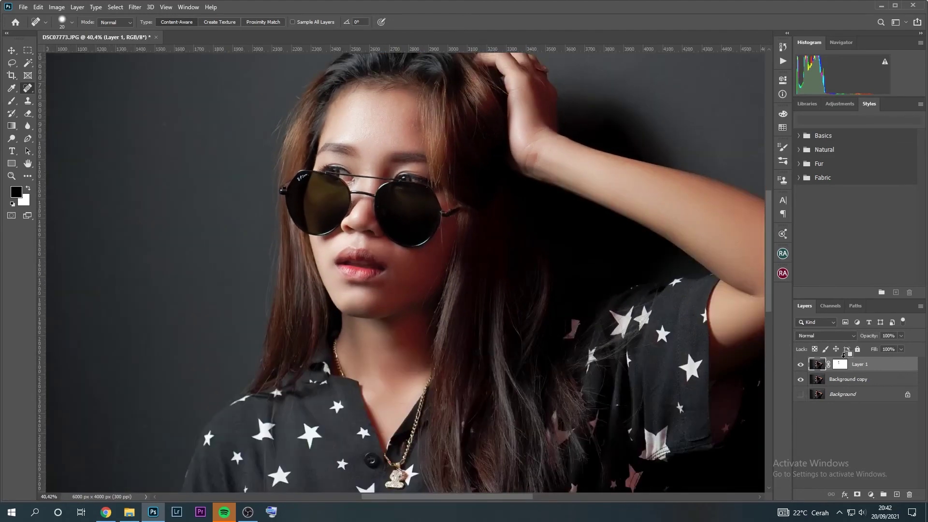
{"action": "left_click_drag", "start_coordinate": [448, 184], "coordinate": [434, 219]}
Run the Menajamkan action from the Actions panel.
{"action": "left_click", "coordinate": [782, 47]}
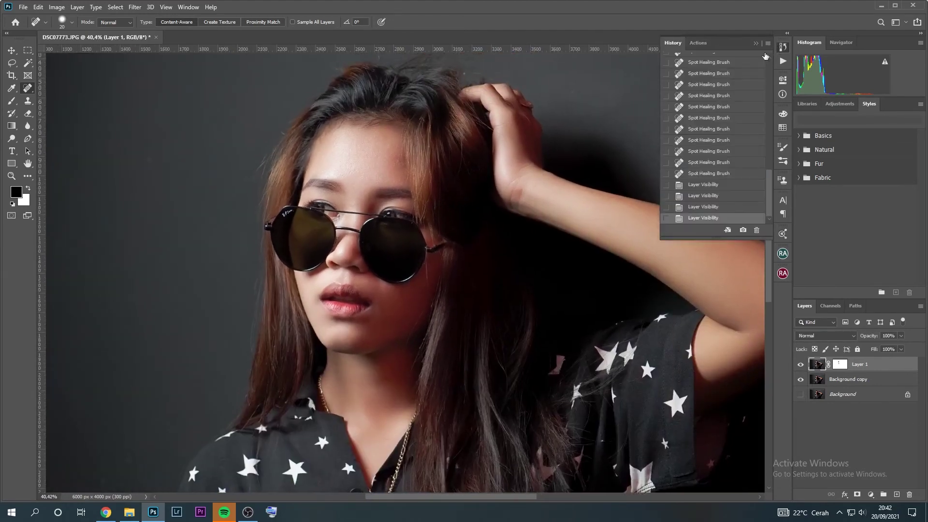
{"action": "left_click", "coordinate": [697, 43]}
{"action": "scroll", "coordinate": [744, 145], "scroll_direction": "down", "scroll_amount": 2}
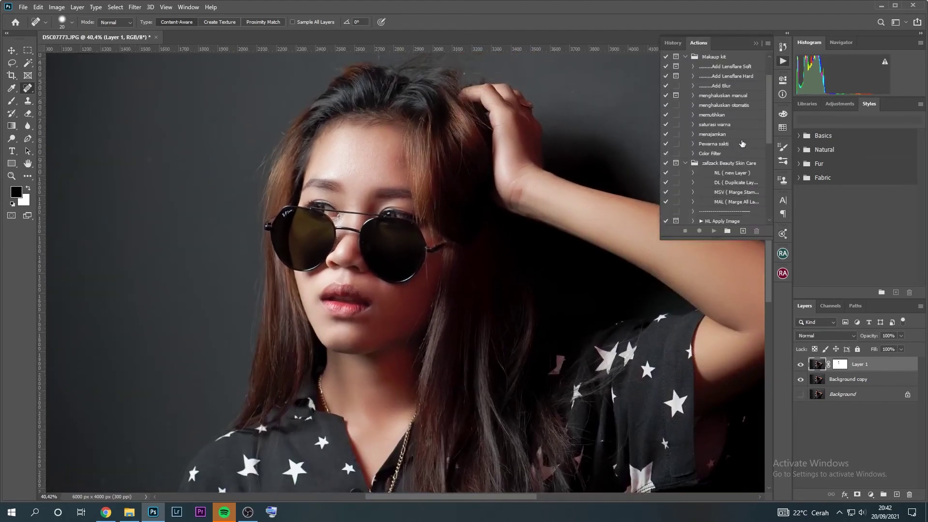
{"action": "scroll", "coordinate": [743, 145], "scroll_direction": "down", "scroll_amount": 3}
{"action": "scroll", "coordinate": [743, 144], "scroll_direction": "down", "scroll_amount": 2}
{"action": "scroll", "coordinate": [743, 143], "scroll_direction": "down", "scroll_amount": 1}
{"action": "left_click", "coordinate": [725, 163]}
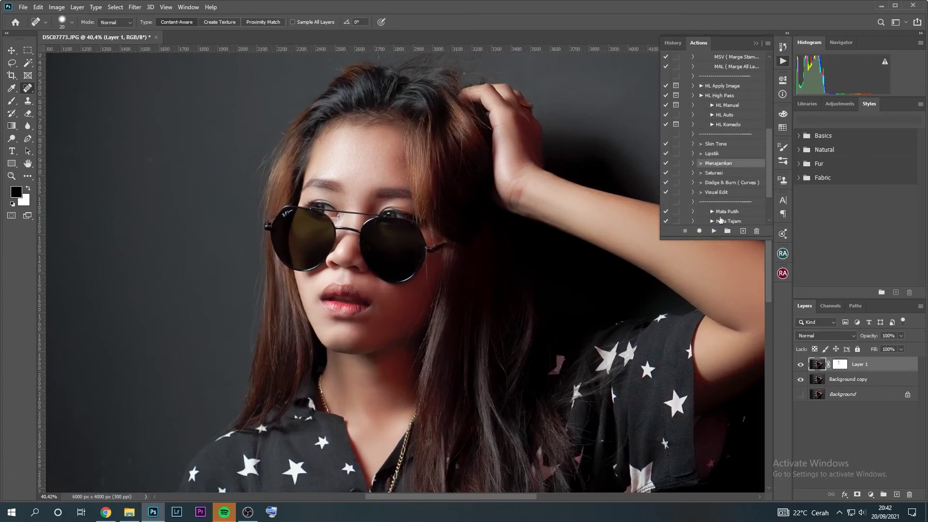
{"action": "left_click", "coordinate": [716, 231]}
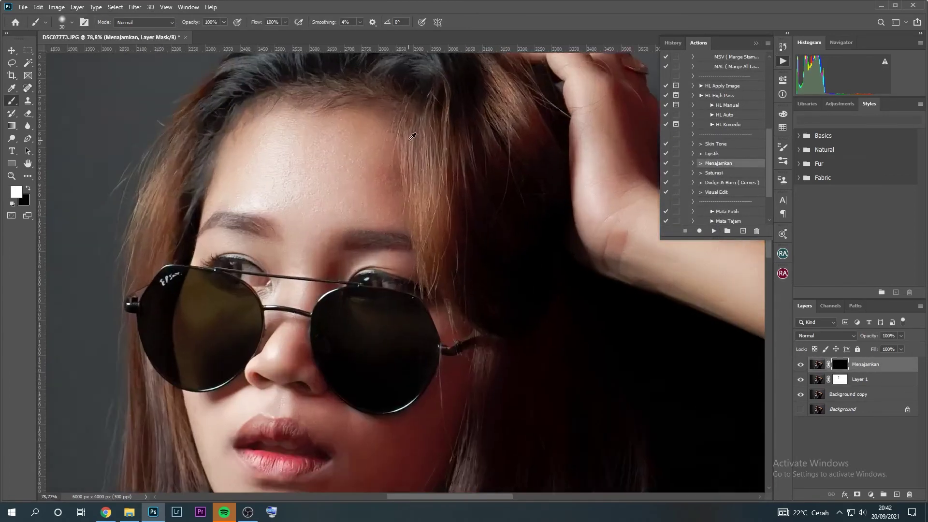
Set the mask brush to 50% opacity and about 30% flow, slightly larger.
{"action": "scroll", "coordinate": [302, 218], "scroll_direction": "up", "scroll_amount": 1}
{"action": "scroll", "coordinate": [303, 218], "scroll_direction": "up", "scroll_amount": 1}
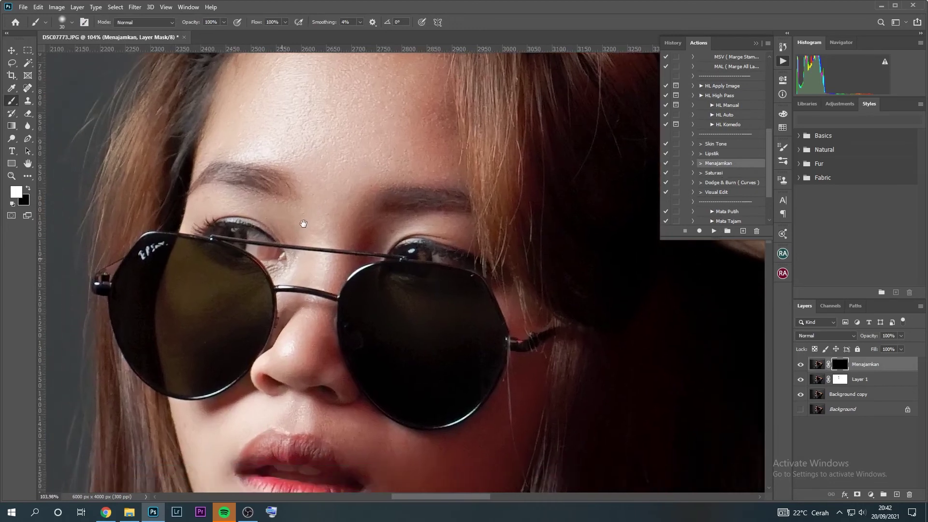
{"action": "key", "text": "bracketright"}
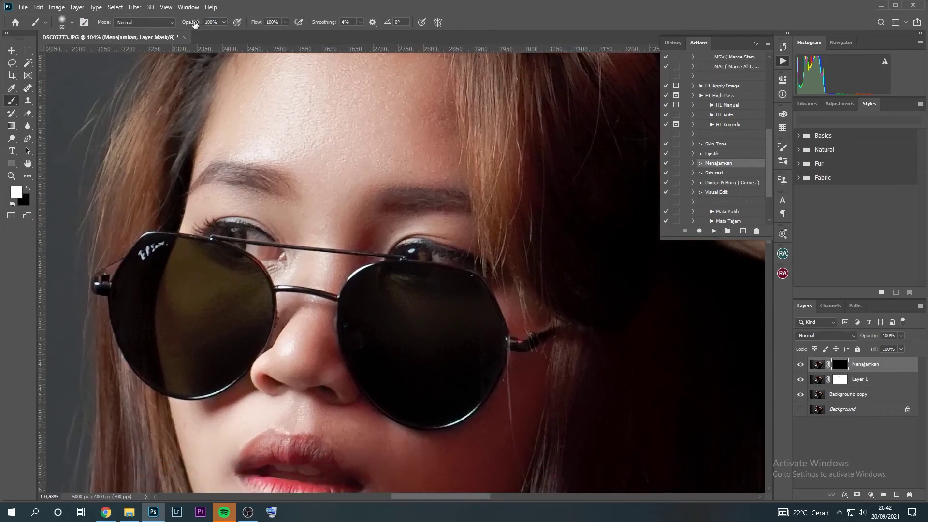
{"action": "key", "text": "5"}
{"action": "left_click_drag", "start_coordinate": [258, 23], "coordinate": [225, 23]}
Paint the sharpening into the mask over the eyes and nose with a smaller brush.
{"action": "key", "text": "bracketleft"}
{"action": "scroll", "coordinate": [158, 233], "scroll_direction": "down", "scroll_amount": 4}
{"action": "scroll", "coordinate": [339, 191], "scroll_direction": "down", "scroll_amount": 1}
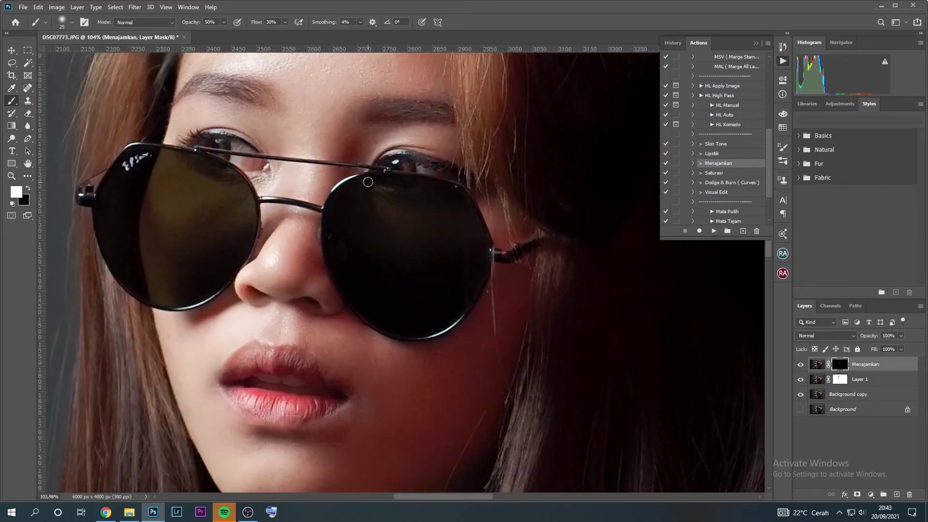
{"action": "left_click_drag", "start_coordinate": [409, 267], "coordinate": [400, 236]}
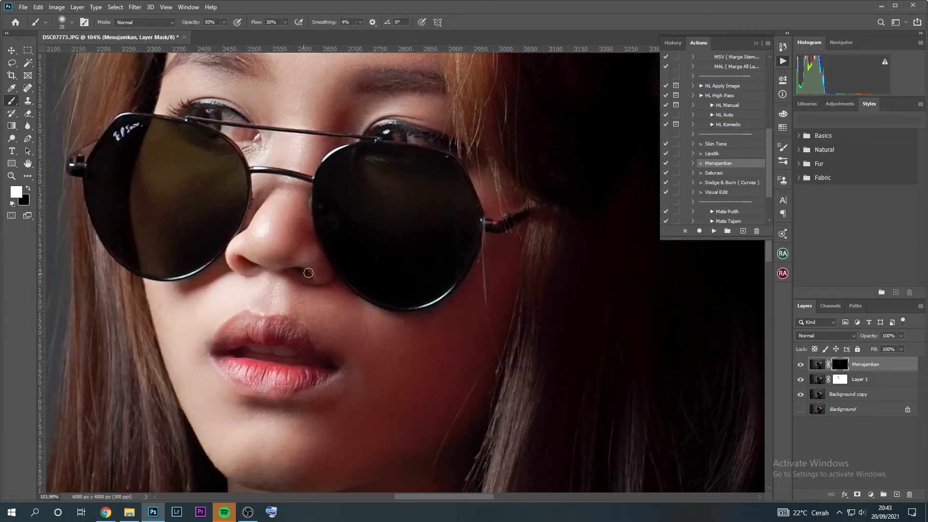
{"action": "scroll", "coordinate": [248, 266], "scroll_direction": "down", "scroll_amount": 2}
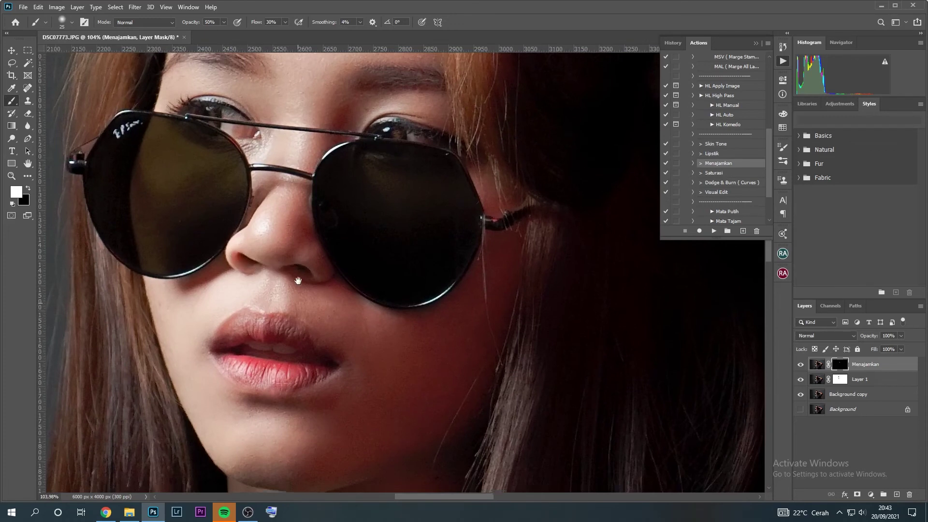
{"action": "scroll", "coordinate": [251, 273], "scroll_direction": "down", "scroll_amount": 2}
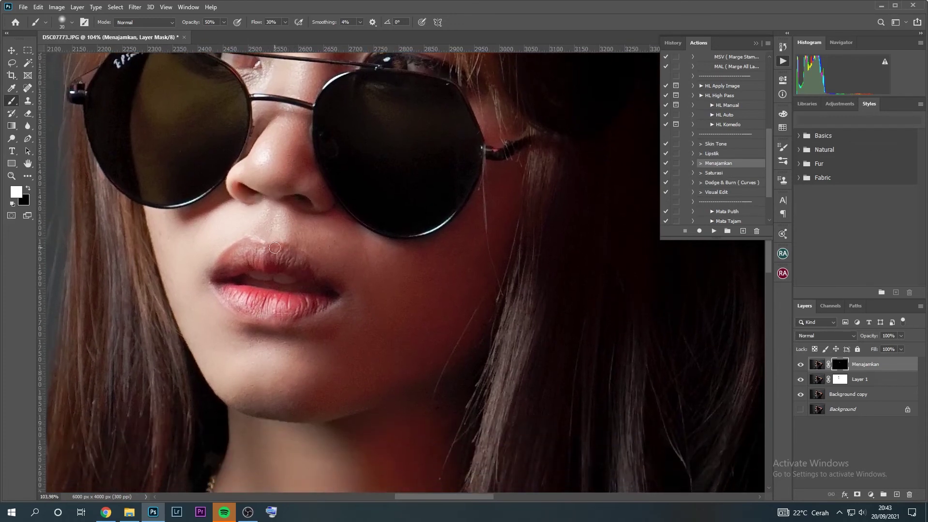
Paint the sharpening over the lips, neck and necklace pendant with a larger brush.
{"action": "key", "text": "bracketright"}
{"action": "scroll", "coordinate": [209, 280], "scroll_direction": "down", "scroll_amount": 3}
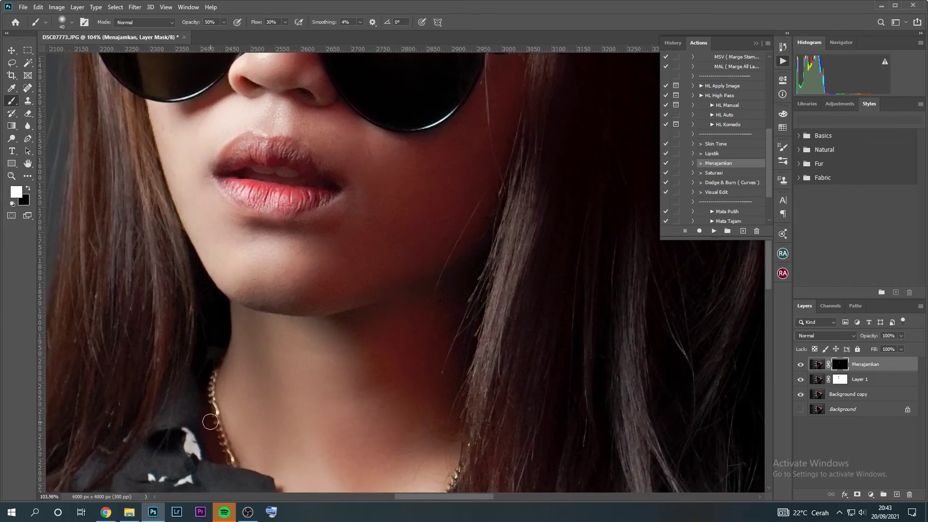
{"action": "scroll", "coordinate": [209, 422], "scroll_direction": "down", "scroll_amount": 3}
{"action": "scroll", "coordinate": [210, 422], "scroll_direction": "down", "scroll_amount": 2}
{"action": "left_click_drag", "start_coordinate": [450, 334], "coordinate": [403, 288]}
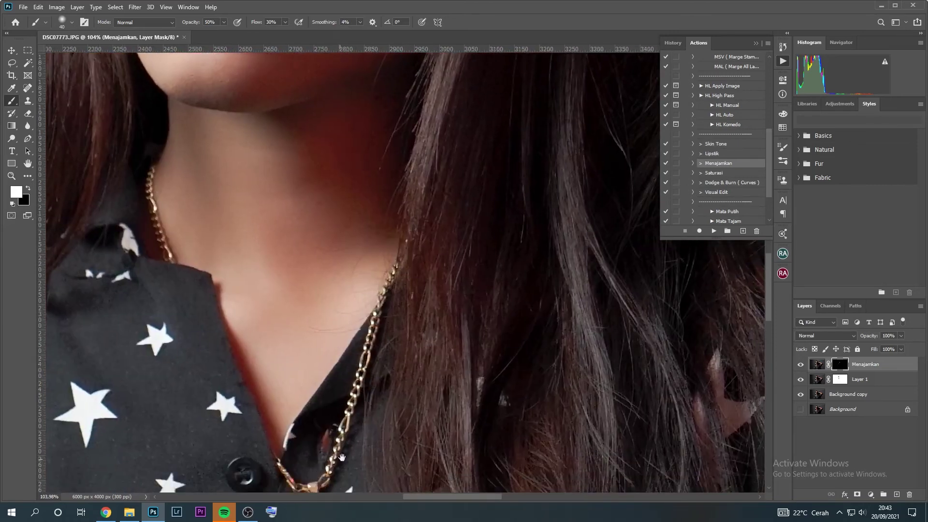
{"action": "left_click_drag", "start_coordinate": [342, 458], "coordinate": [367, 333]}
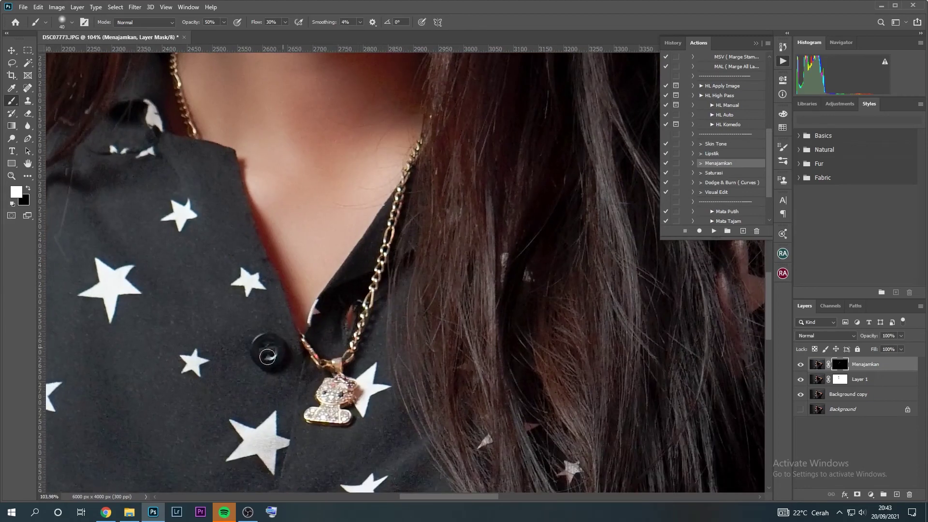
Swap the painting colour to black and recentre the view on the face.
{"action": "key", "text": "ctrl+0"}
{"action": "scroll", "coordinate": [356, 191], "scroll_direction": "up", "scroll_amount": 4}
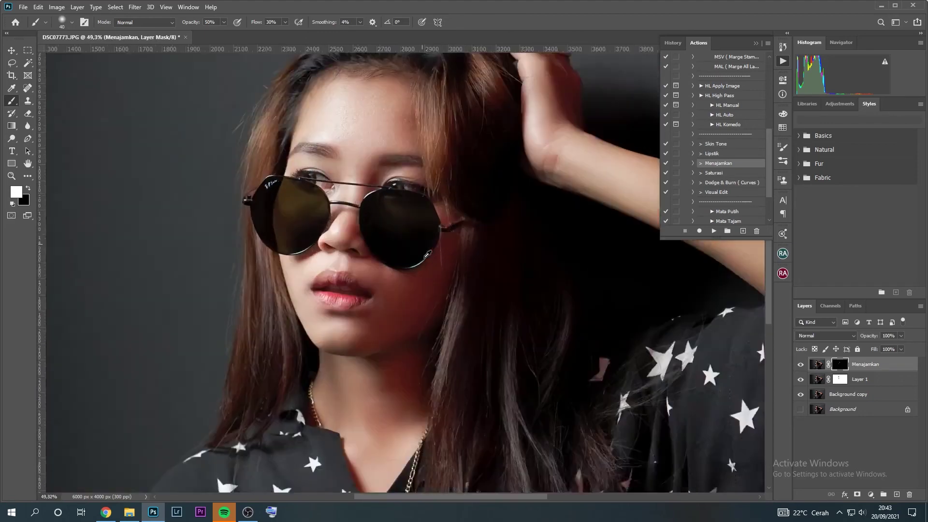
{"action": "scroll", "coordinate": [367, 228], "scroll_direction": "up", "scroll_amount": 1}
{"action": "left_click", "coordinate": [477, 252], "text": "alt"}
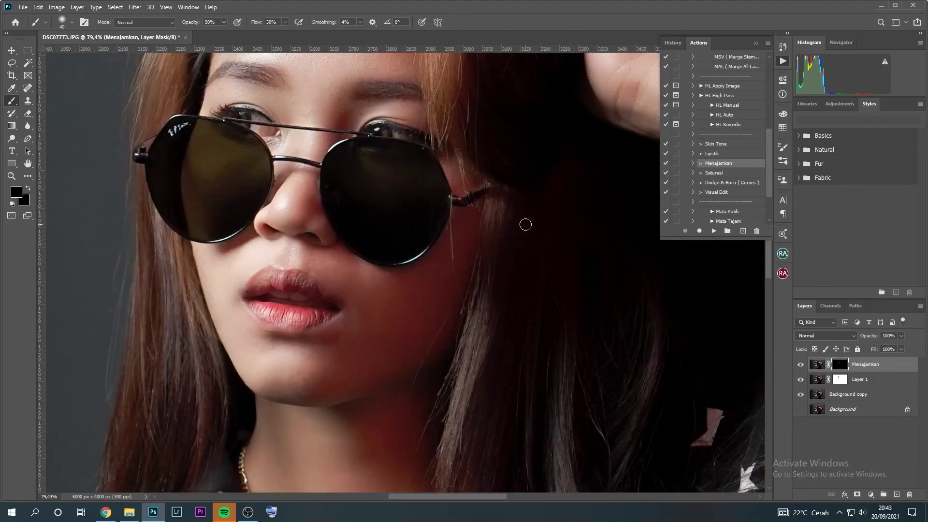
{"action": "scroll", "coordinate": [532, 339], "scroll_direction": "down", "scroll_amount": 2}
{"action": "scroll", "coordinate": [538, 349], "scroll_direction": "down", "scroll_amount": 3}
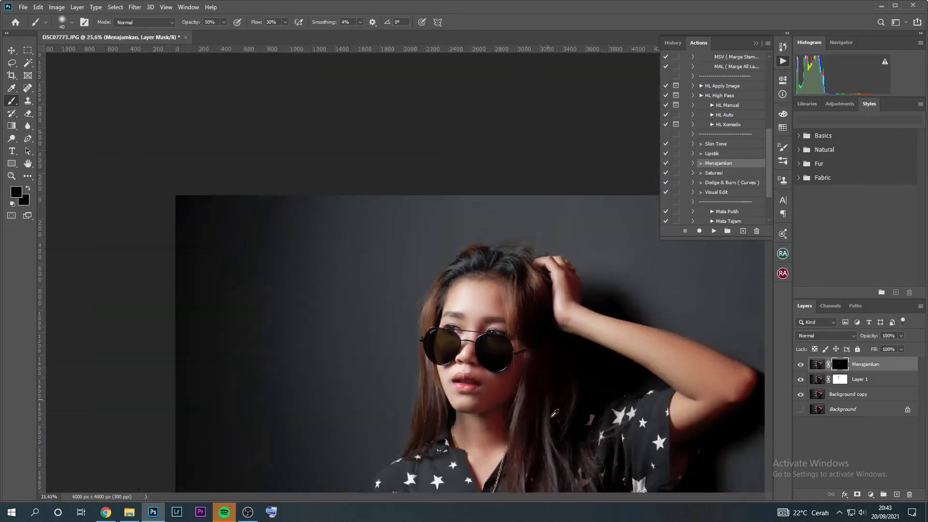
{"action": "left_click_drag", "start_coordinate": [469, 283], "coordinate": [347, 162]}
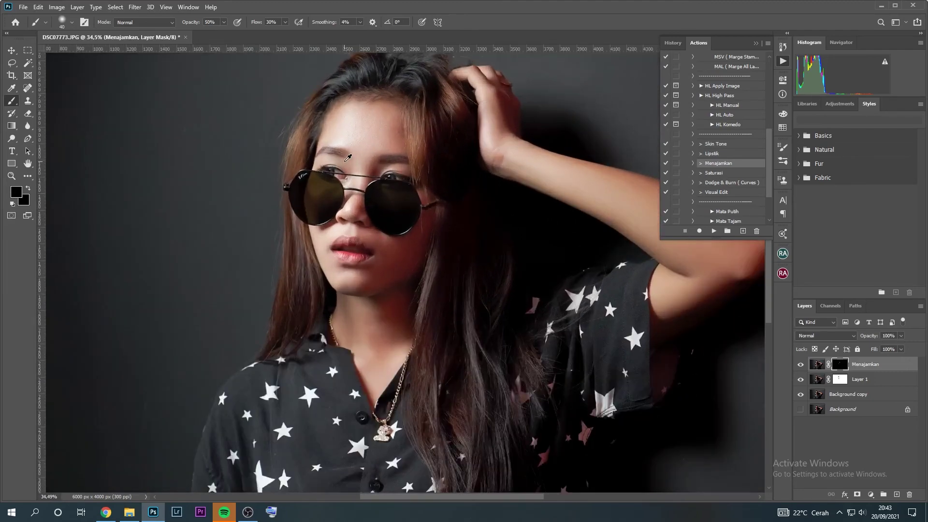
{"action": "scroll", "coordinate": [346, 155], "scroll_direction": "up", "scroll_amount": 3}
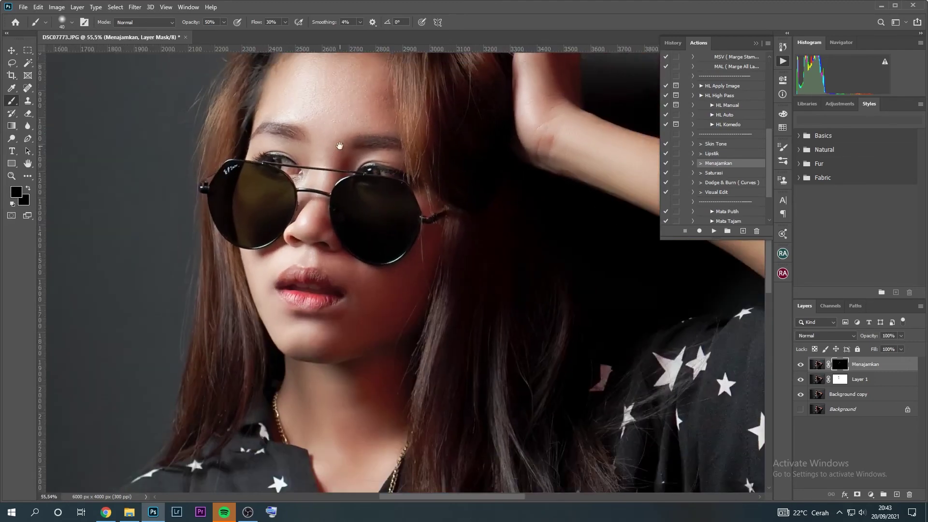
{"action": "left_click_drag", "start_coordinate": [340, 146], "coordinate": [363, 211]}
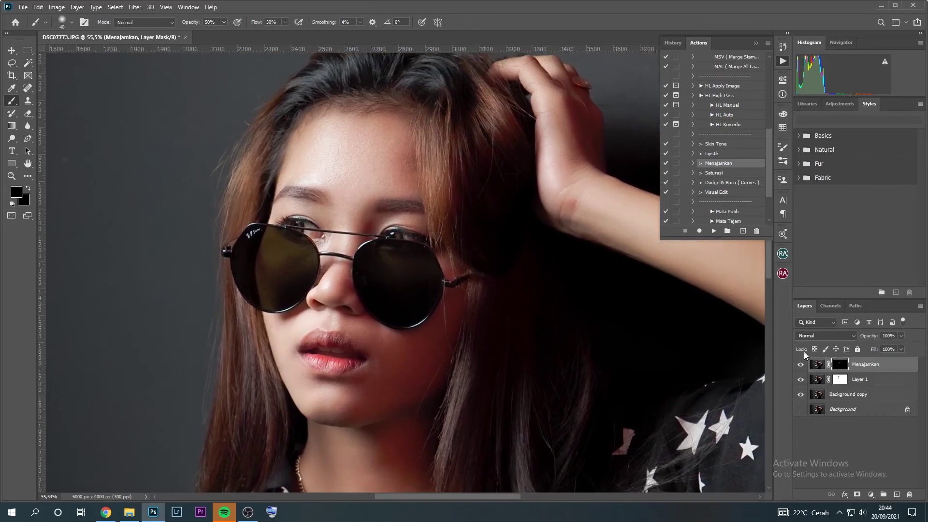
Close the Actions panel and compare the retouch against the original Background layer.
{"action": "left_click", "coordinate": [784, 61]}
{"action": "key", "text": "ctrl+0"}
{"action": "left_click", "coordinate": [801, 410], "text": "alt"}
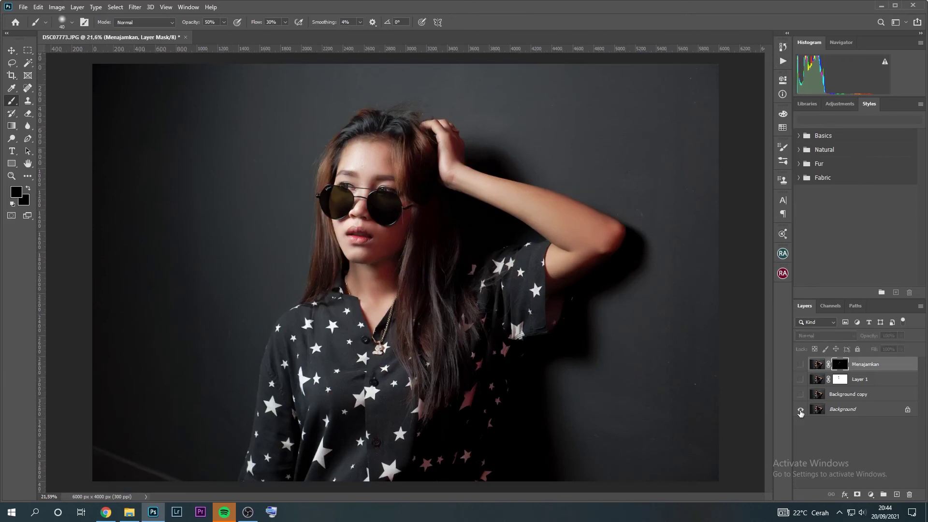
{"action": "left_click", "coordinate": [800, 410], "text": "alt"}
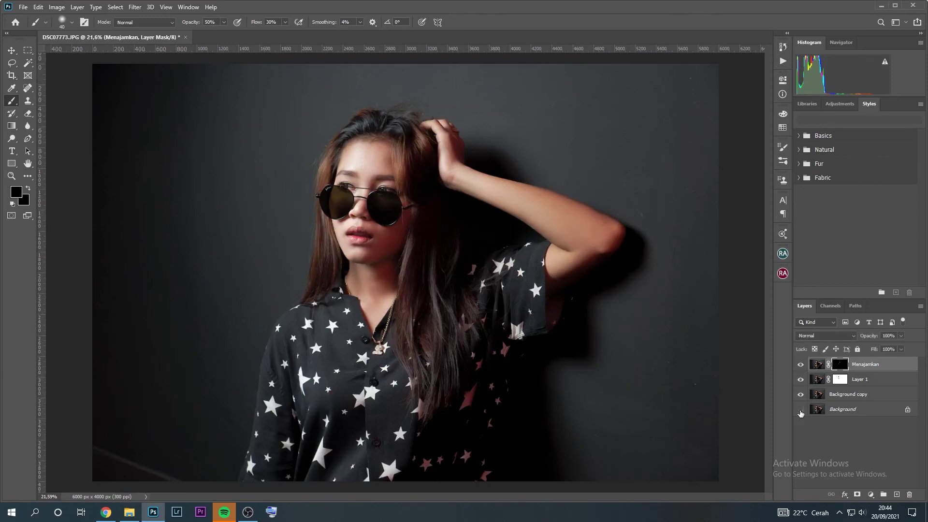
{"action": "scroll", "coordinate": [221, 169], "scroll_direction": "up", "scroll_amount": 2}
{"action": "scroll", "coordinate": [469, 232], "scroll_direction": "down", "scroll_amount": 2}
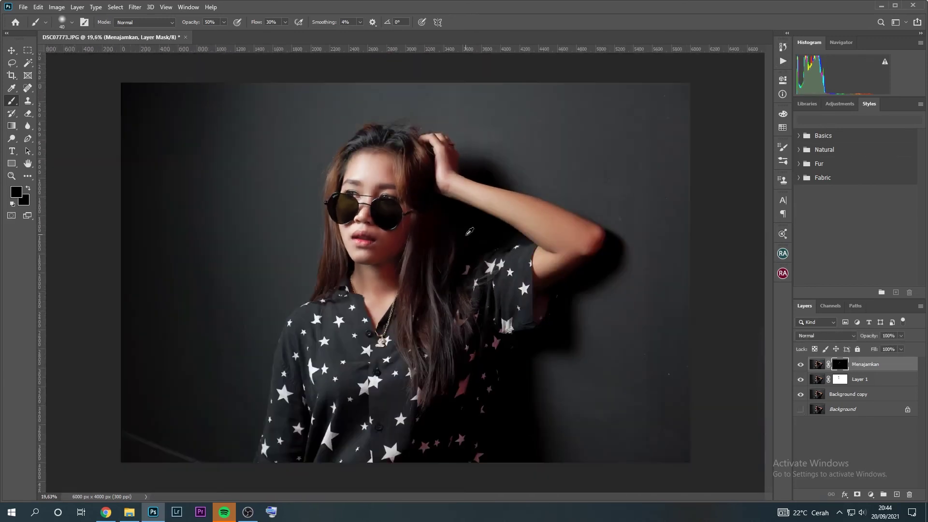
Choose the Spot Healing Brush at 150 px, targeting the Menajamkan layer's pixels.
{"action": "left_click", "coordinate": [28, 88]}
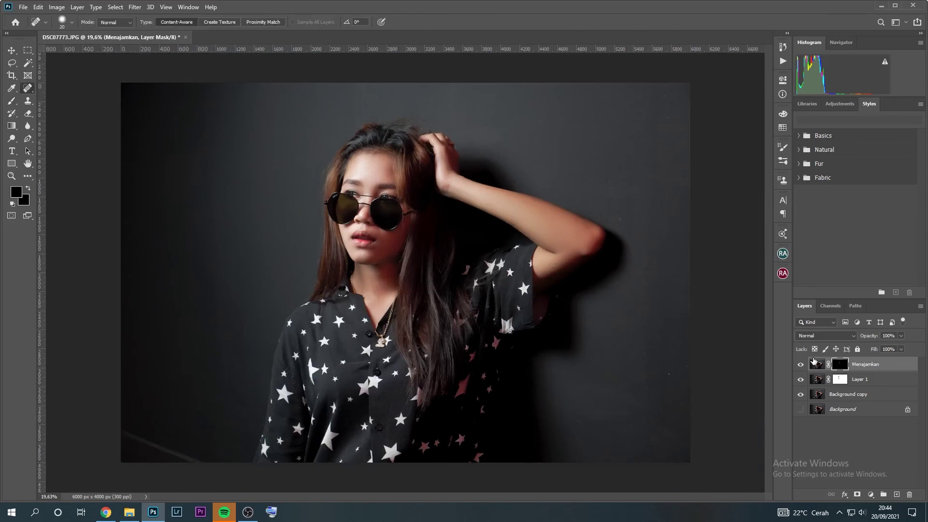
{"action": "left_click", "coordinate": [817, 364]}
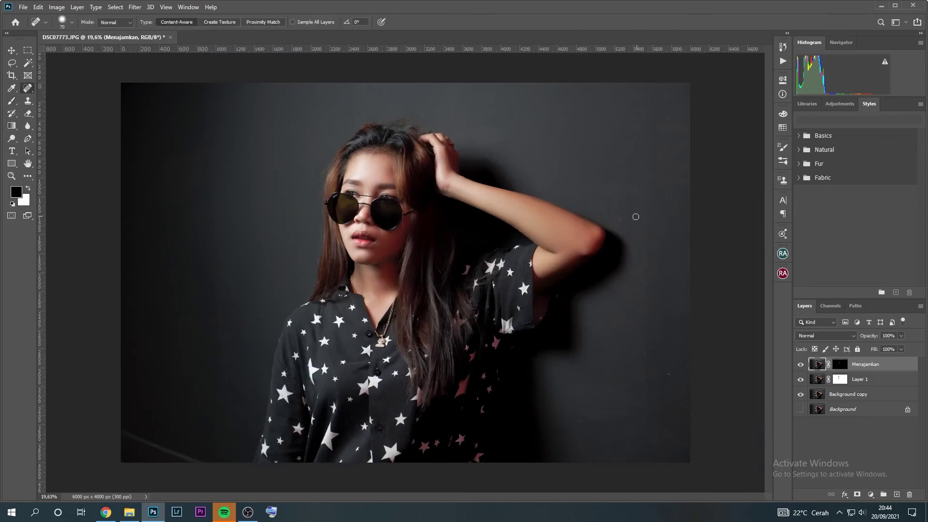
{"action": "key", "text": "bracketright"}
{"action": "key", "text": "bracketright"}
{"action": "scroll", "coordinate": [669, 375], "scroll_direction": "up", "scroll_amount": 5}
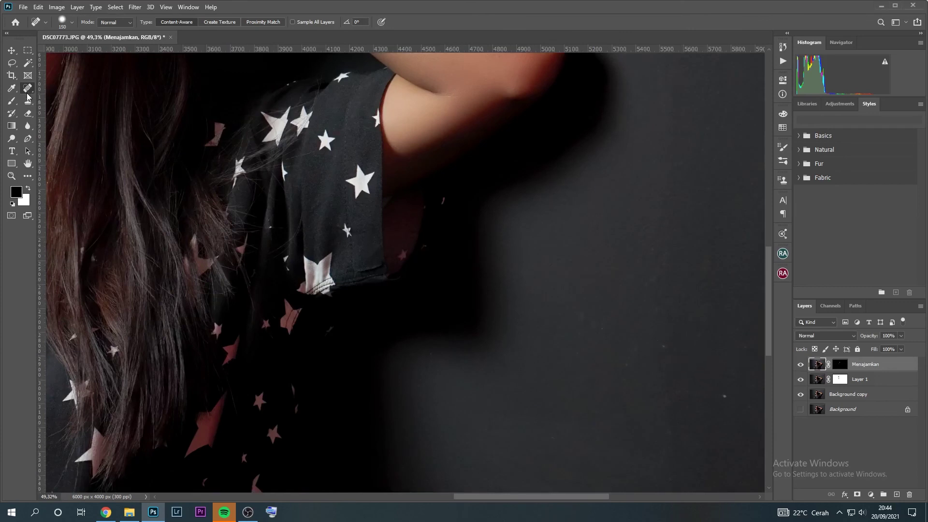
Select Layer 1 and heal the dust spots on the wall around the arm and elbow.
{"action": "left_click", "coordinate": [817, 379]}
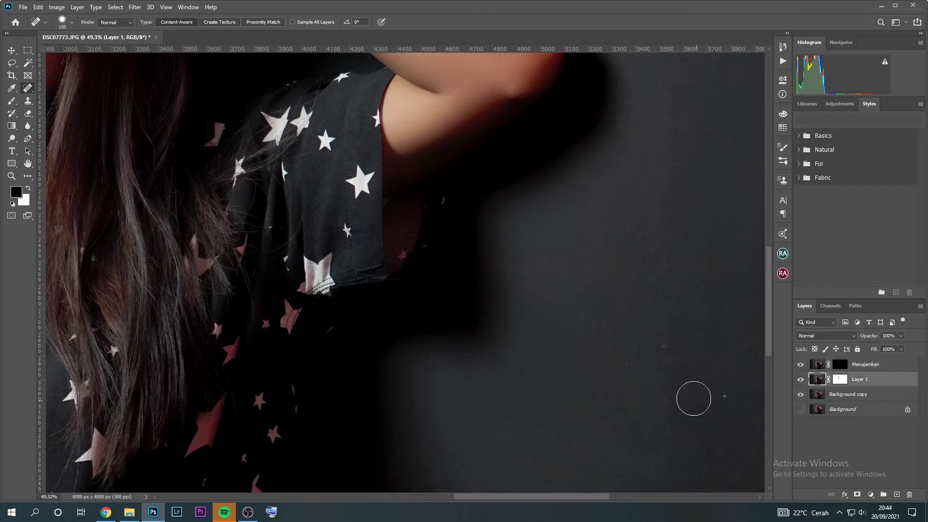
{"action": "left_click_drag", "start_coordinate": [665, 345], "coordinate": [676, 364]}
{"action": "scroll", "coordinate": [713, 401], "scroll_direction": "down", "scroll_amount": 5}
{"action": "scroll", "coordinate": [713, 401], "scroll_direction": "up", "scroll_amount": 2}
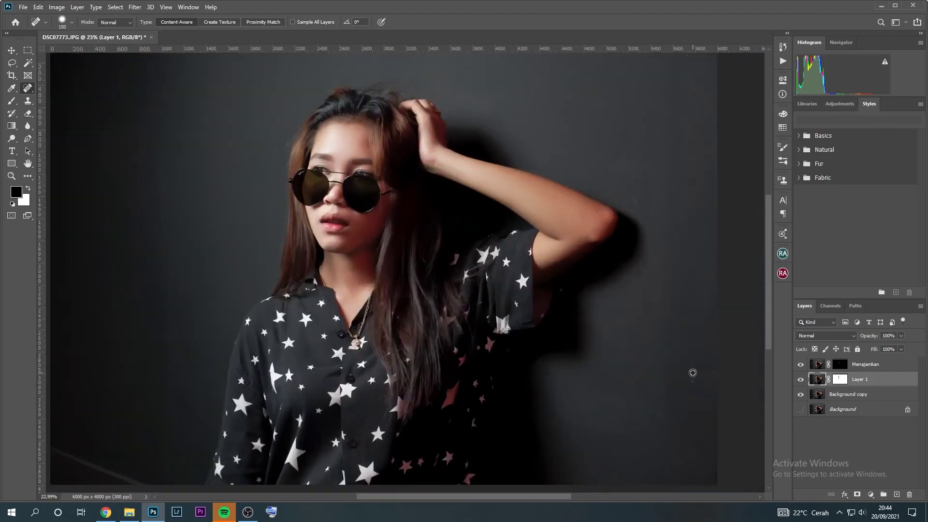
{"action": "left_click", "coordinate": [630, 196]}
{"action": "scroll", "coordinate": [630, 200], "scroll_direction": "up", "scroll_amount": 2}
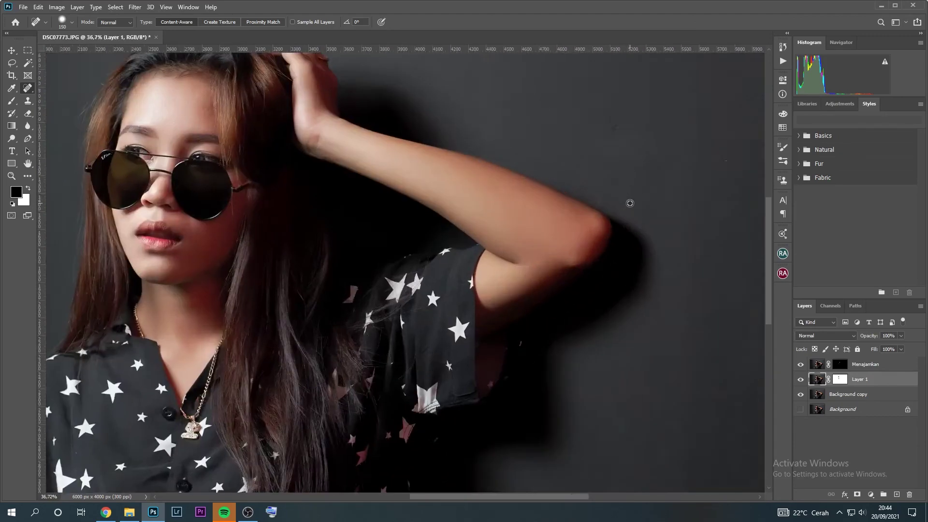
{"action": "scroll", "coordinate": [628, 202], "scroll_direction": "up", "scroll_amount": 2}
{"action": "left_click_drag", "start_coordinate": [580, 193], "coordinate": [553, 150]}
{"action": "scroll", "coordinate": [643, 161], "scroll_direction": "up", "scroll_amount": 3}
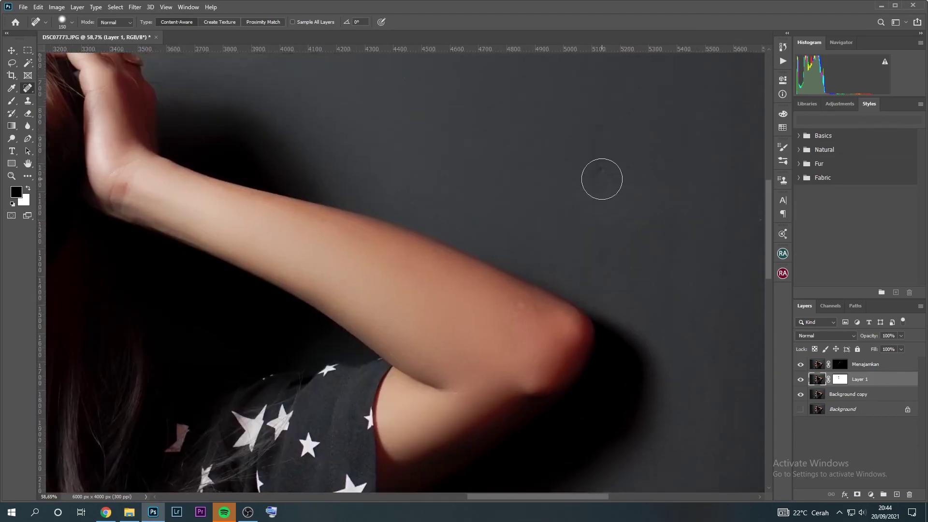
{"action": "left_click_drag", "start_coordinate": [601, 180], "coordinate": [622, 203]}
{"action": "scroll", "coordinate": [535, 213], "scroll_direction": "down", "scroll_amount": 2}
{"action": "left_click_drag", "start_coordinate": [534, 206], "coordinate": [568, 213]}
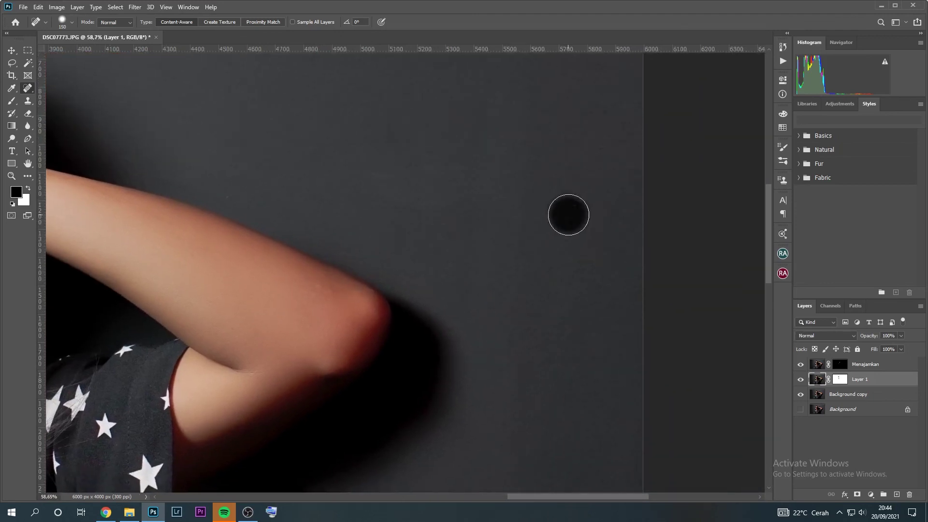
Heal the wall spots at upper right, above the head and hand, and the streak beside the shirt.
{"action": "scroll", "coordinate": [455, 269], "scroll_direction": "down", "scroll_amount": 1}
{"action": "key", "text": "ctrl+0"}
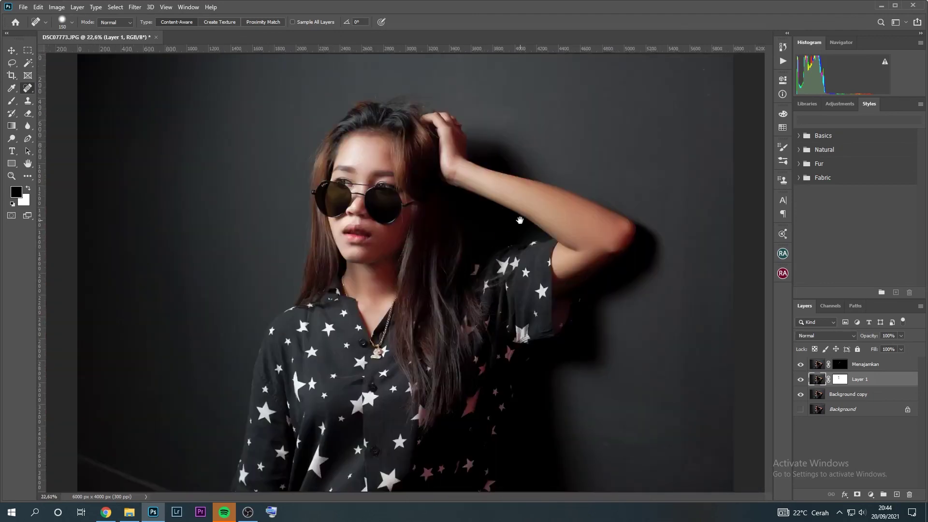
{"action": "scroll", "coordinate": [514, 250], "scroll_direction": "down", "scroll_amount": 1}
{"action": "left_click_drag", "start_coordinate": [672, 146], "coordinate": [670, 142]}
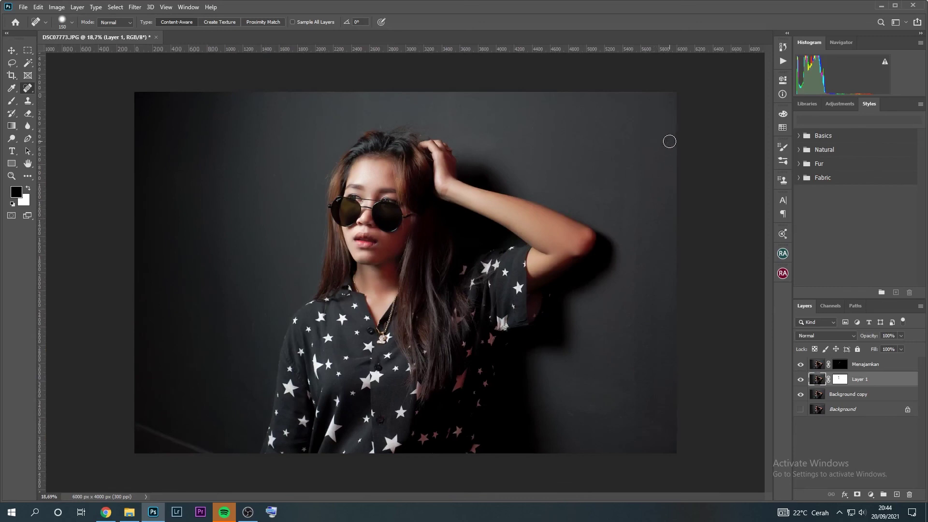
{"action": "mouse_move", "coordinate": [429, 101]}
{"action": "left_mouse_down"}
{"action": "mouse_move", "coordinate": [441, 127]}
{"action": "mouse_move", "coordinate": [448, 121]}
{"action": "left_mouse_up"}
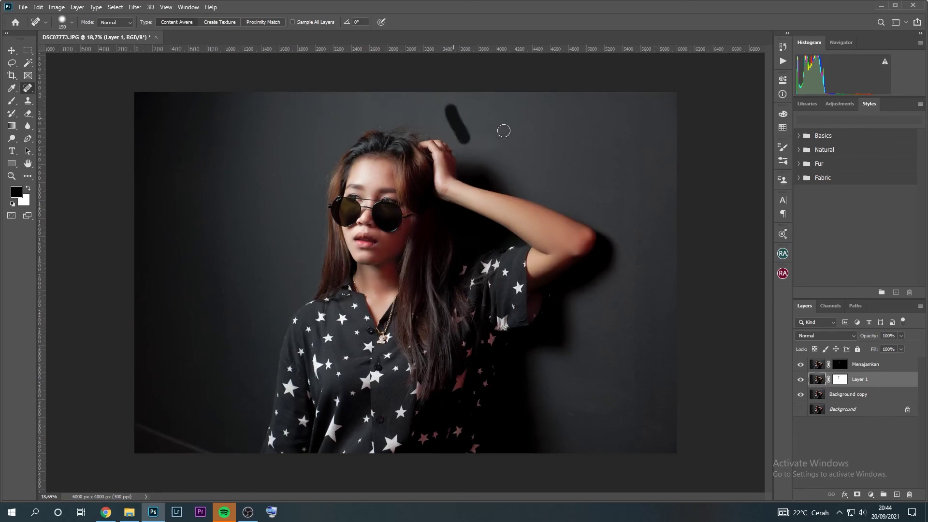
{"action": "left_click", "coordinate": [366, 100]}
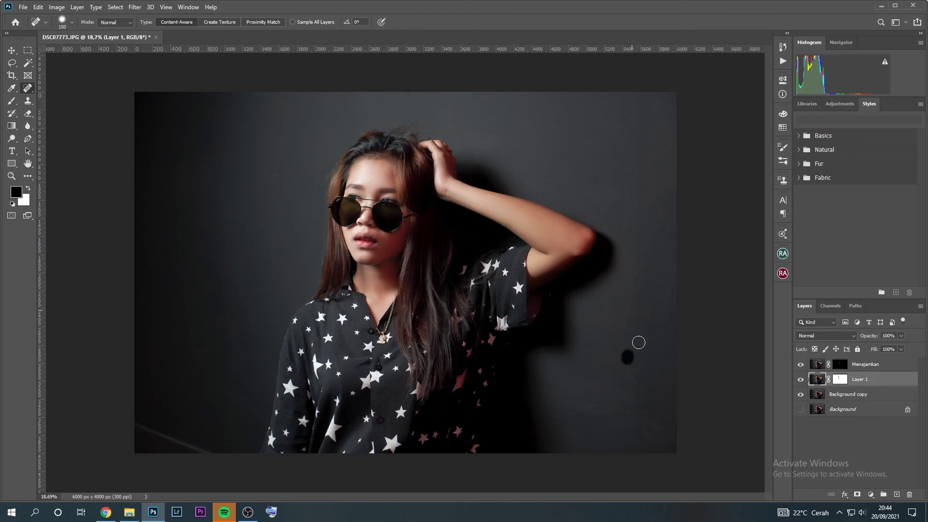
{"action": "left_click_drag", "start_coordinate": [644, 315], "coordinate": [640, 363]}
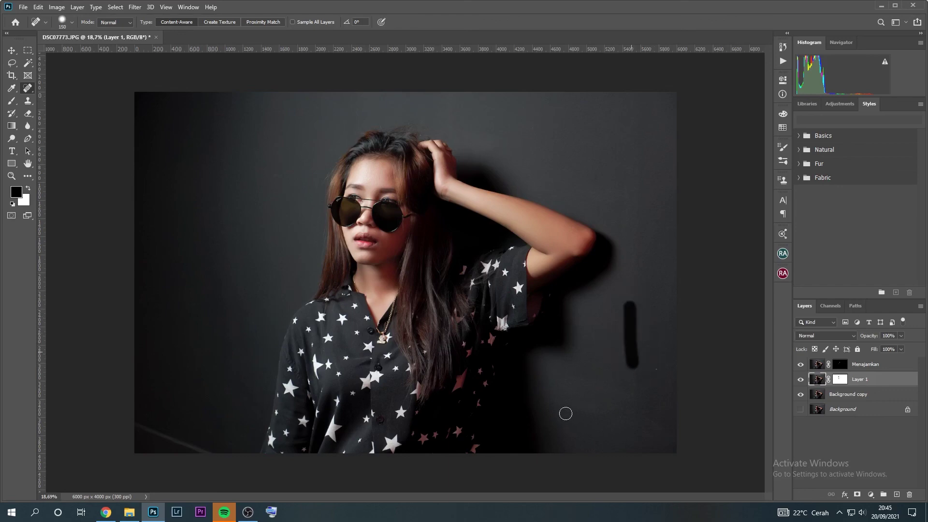